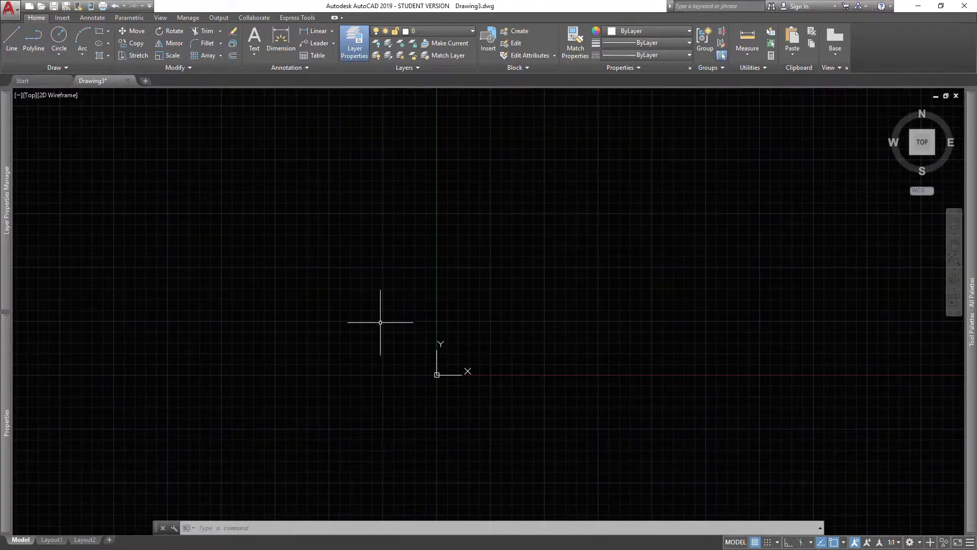
Draw an open zigzag polyline of five segments, starting at 0,0 and running along the X axis.
type("PL")
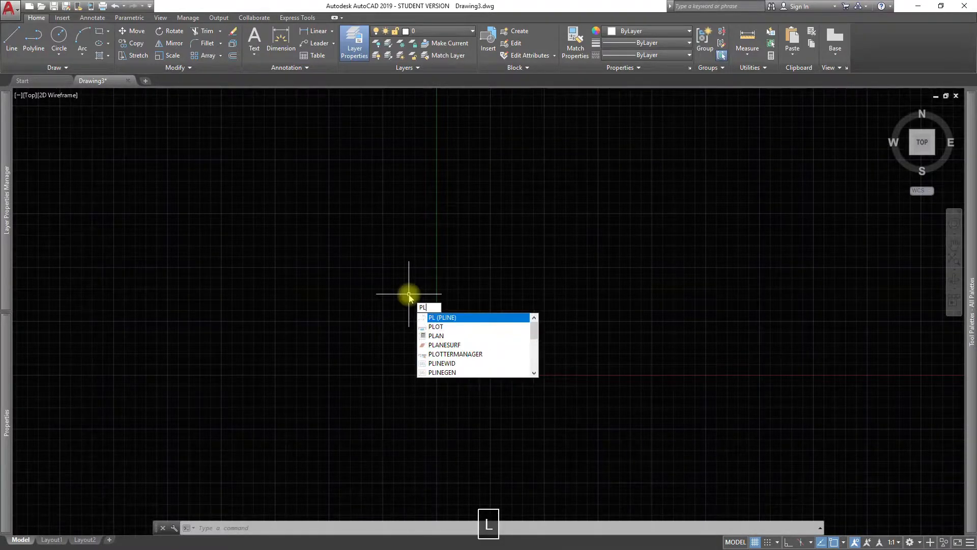
left_click(449, 319)
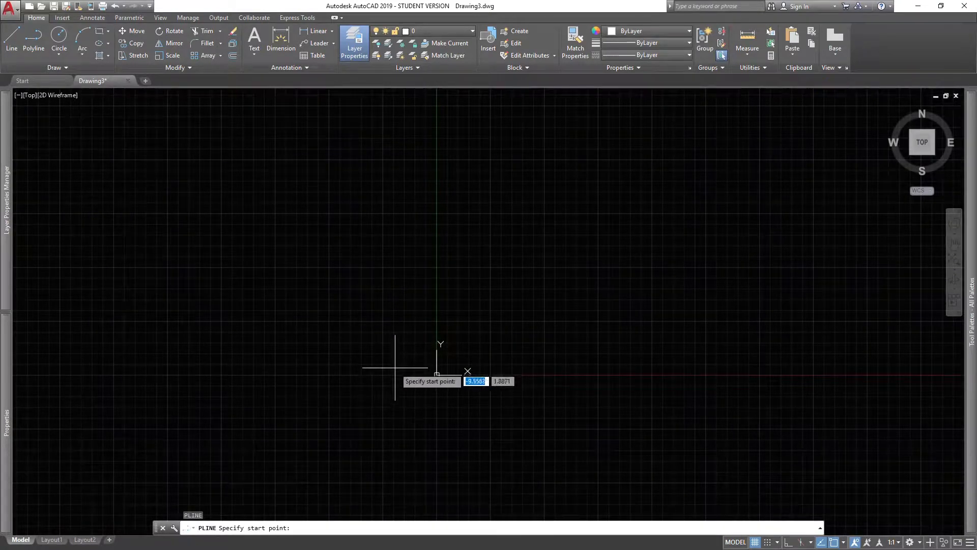
middle_click_drag(406, 365, 312, 366)
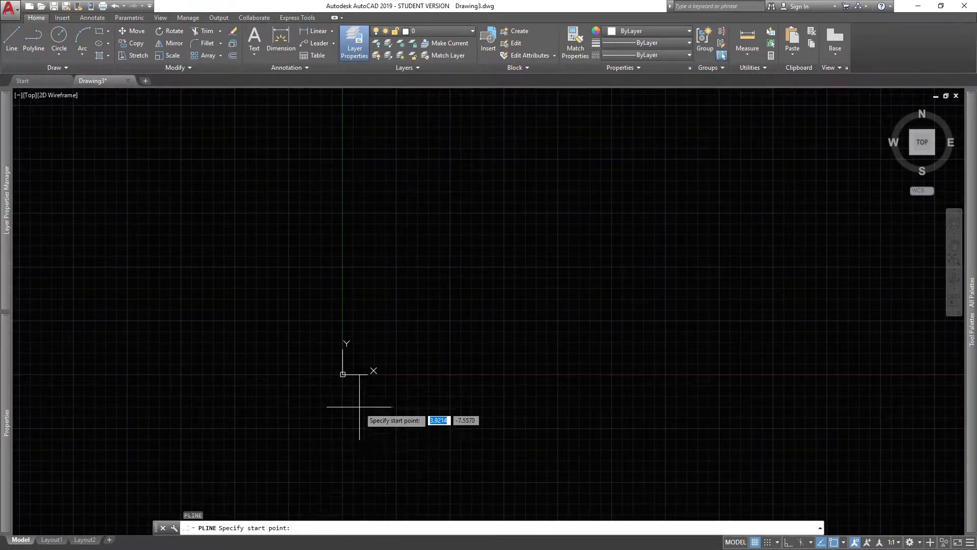
type("0")
key("Tab")
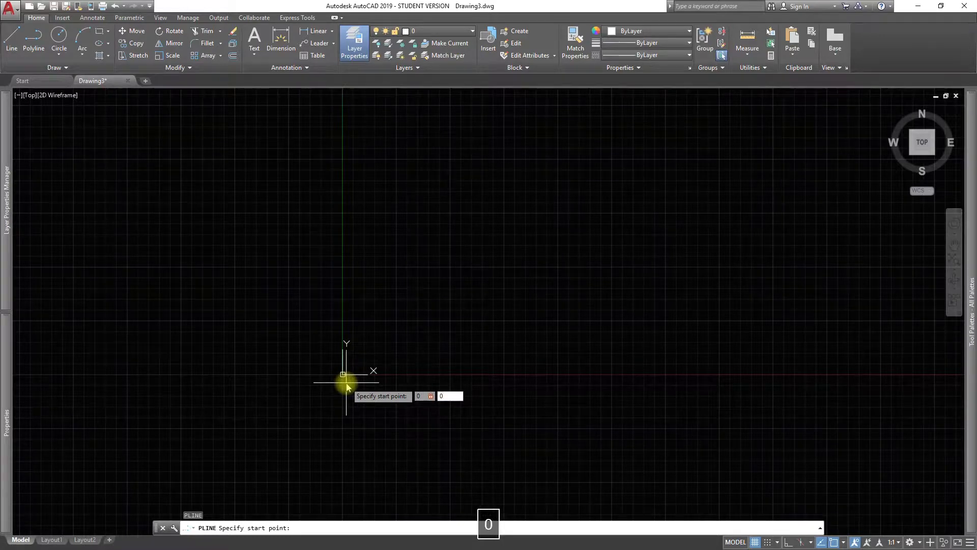
type("0")
key("Return")
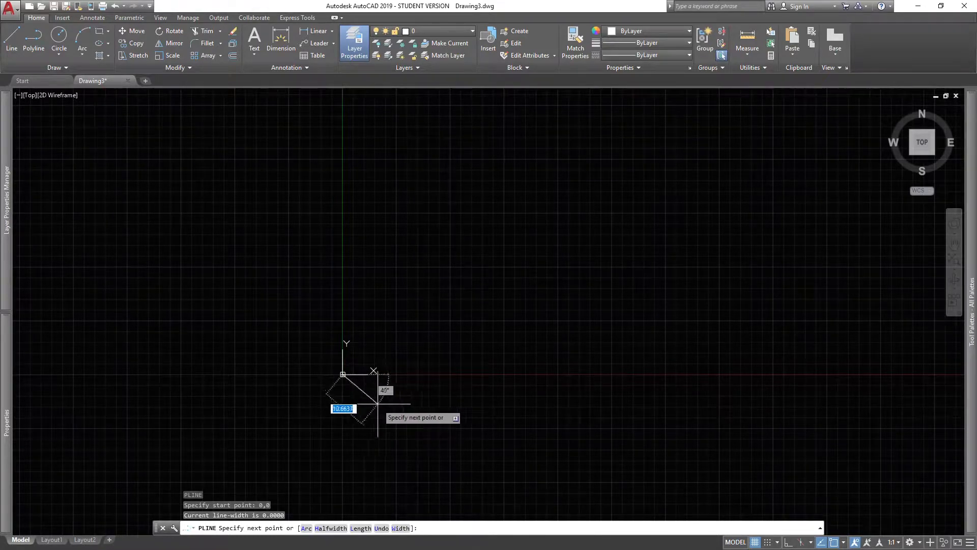
left_click(440, 422)
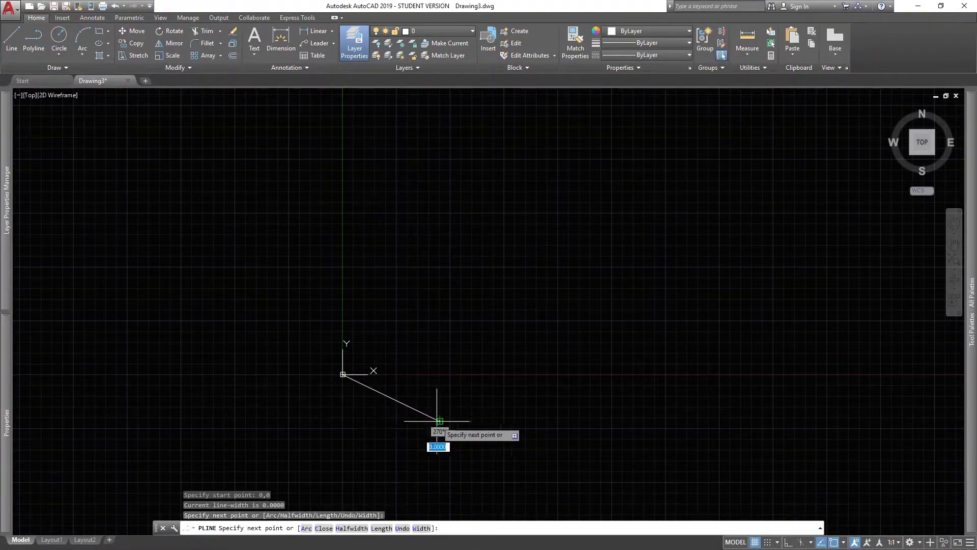
left_click(544, 349)
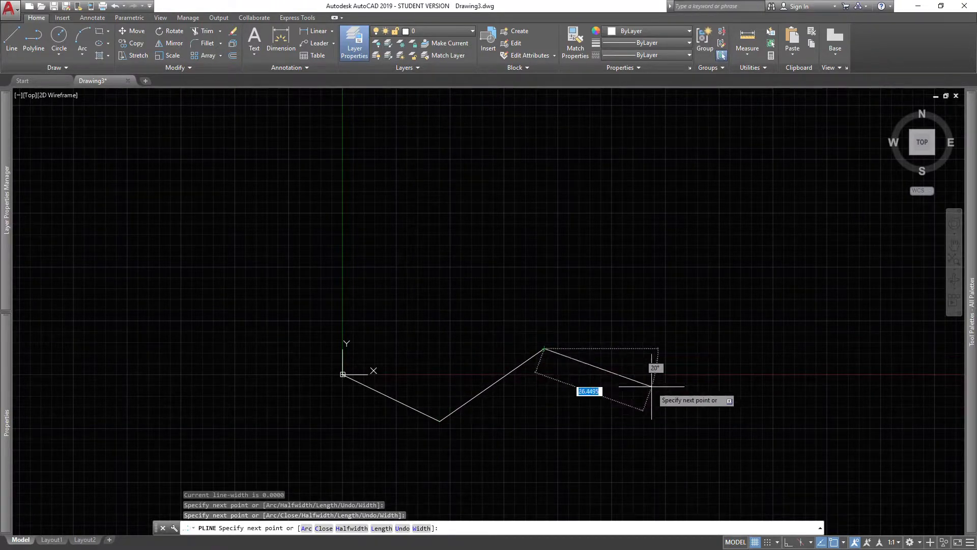
left_click(638, 415)
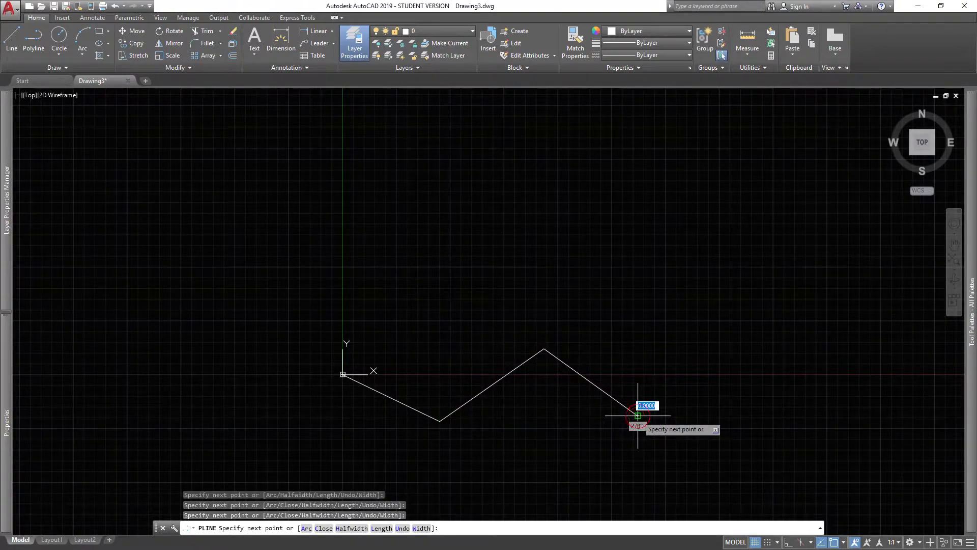
left_click(740, 345)
left_click(832, 411)
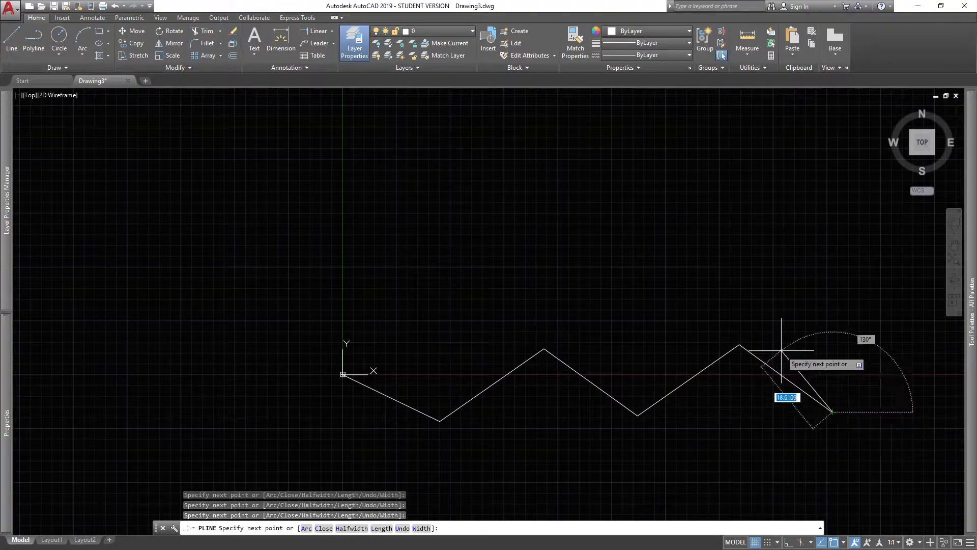
key("space")
Draw a similar zigzag chain of five separate line segments below the polyline.
middle_click_drag(790, 356, 624, 311)
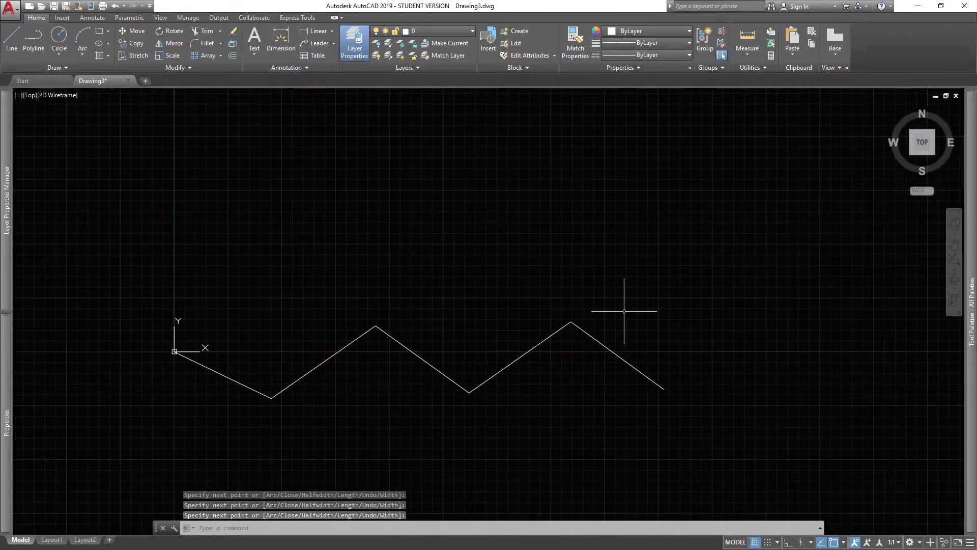
type("l")
key("space")
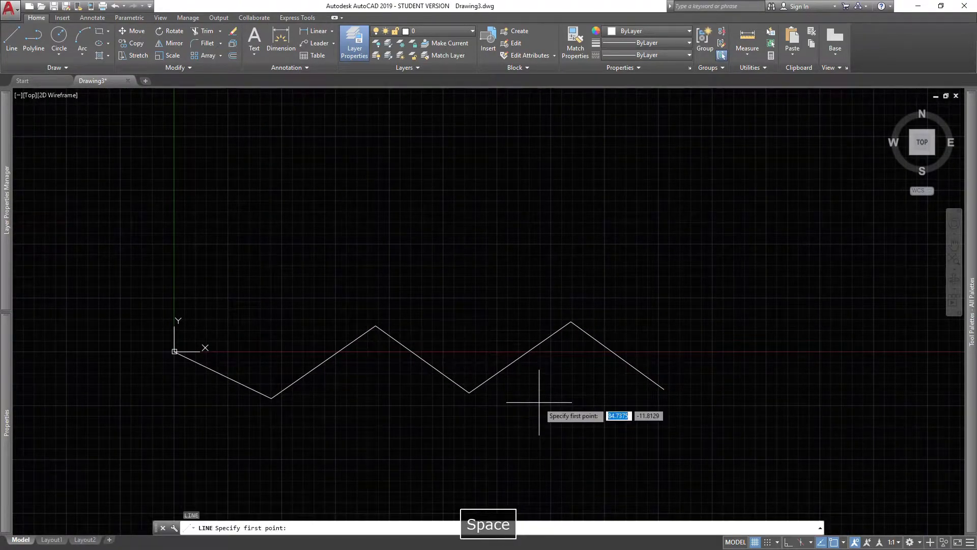
left_click(172, 406)
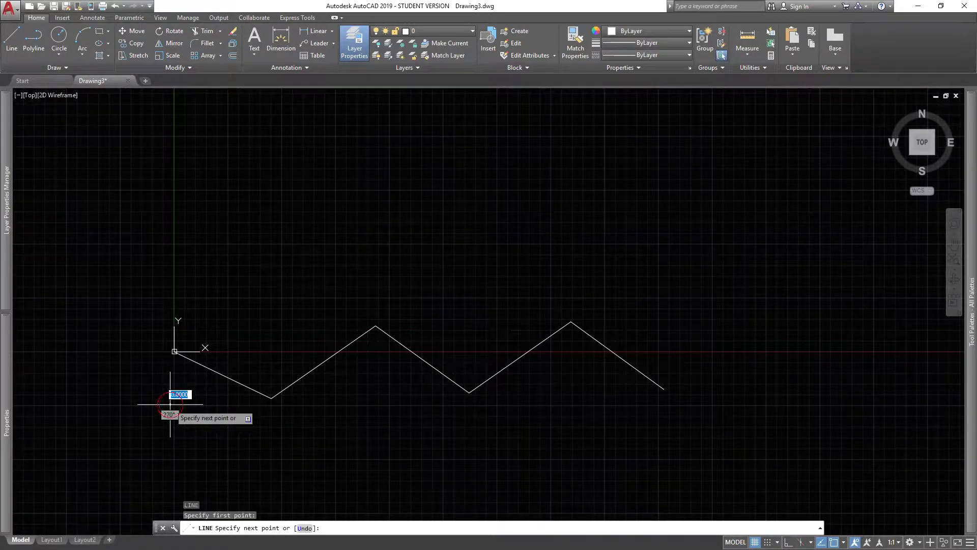
left_click(250, 458)
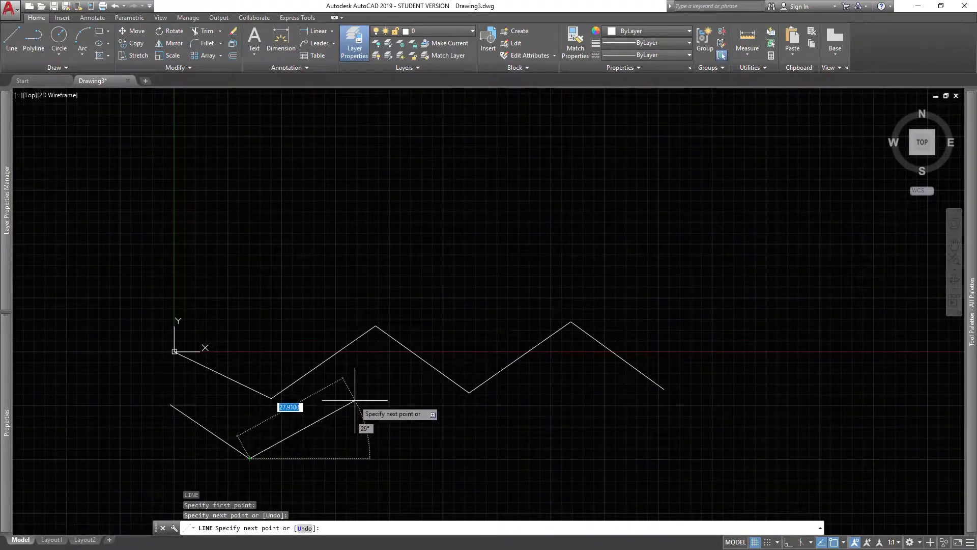
left_click(354, 400)
left_click(488, 453)
left_click(570, 405)
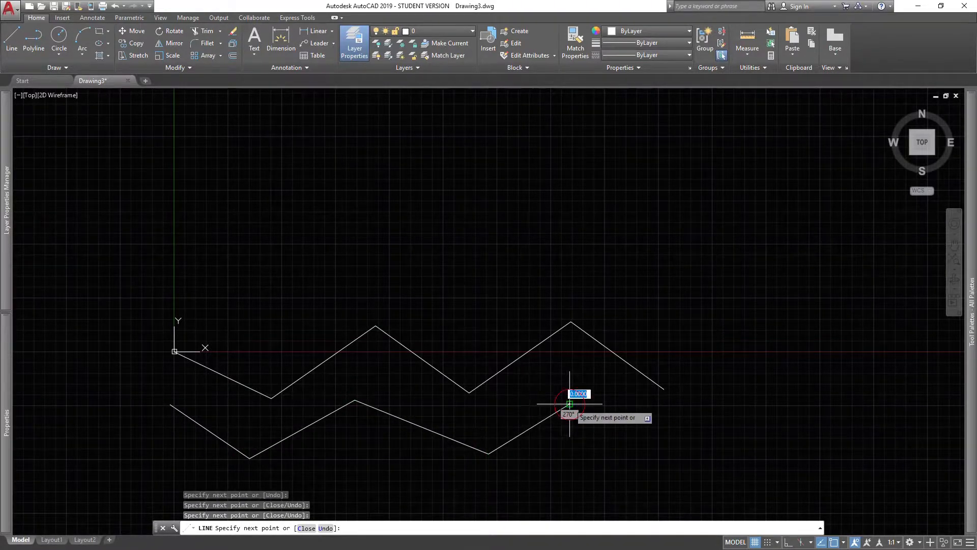
left_click(674, 453)
key("space")
Select individual segments of the lower line chain, and then the upper polyline, to compare how each object is selected.
middle_click_drag(458, 301, 399, 255)
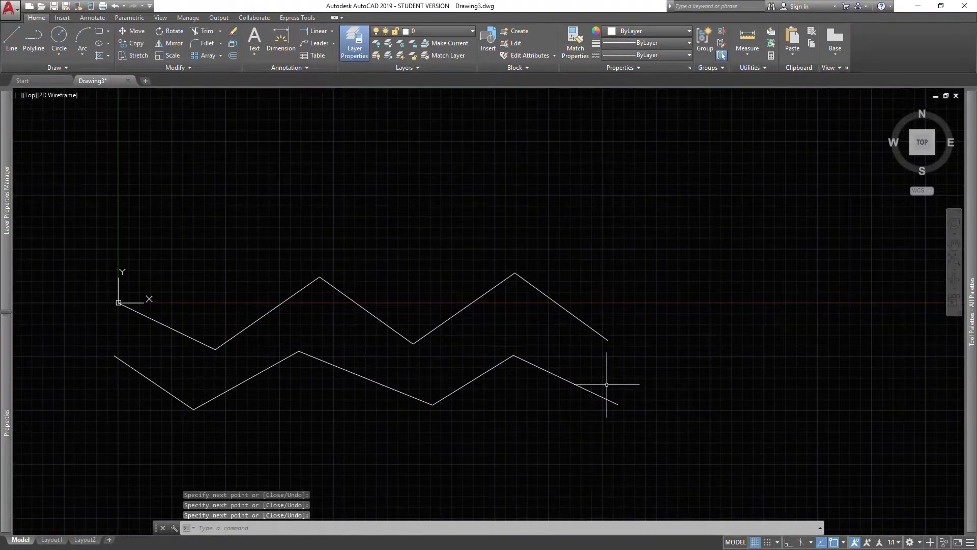
left_click(589, 392)
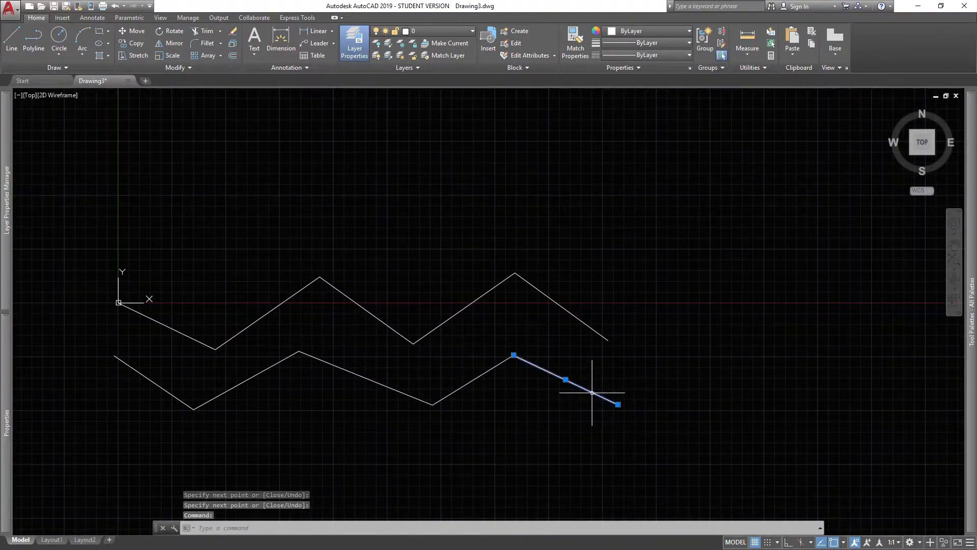
key("Escape")
left_click(447, 396)
key("Escape")
left_click(408, 394)
key("Escape")
left_click(269, 364)
key("Escape")
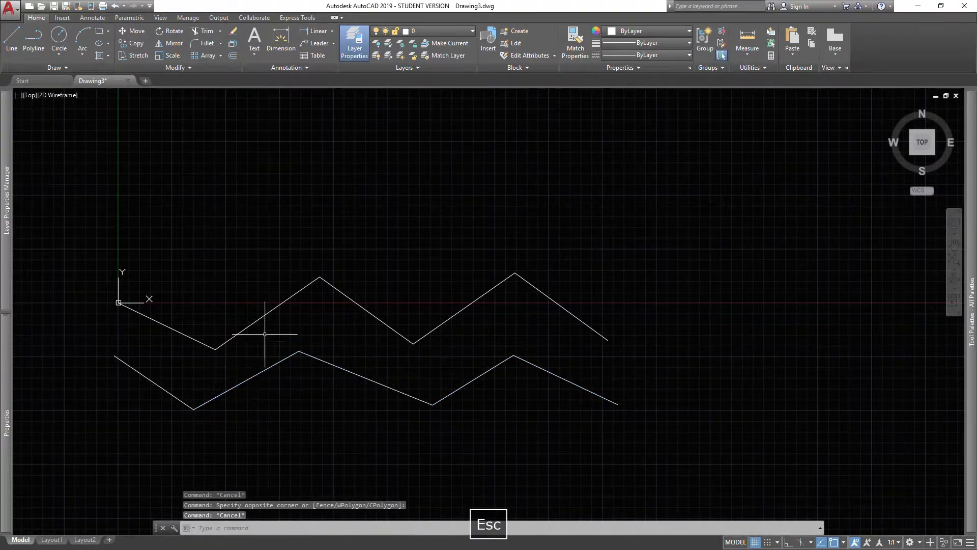
left_click(267, 312)
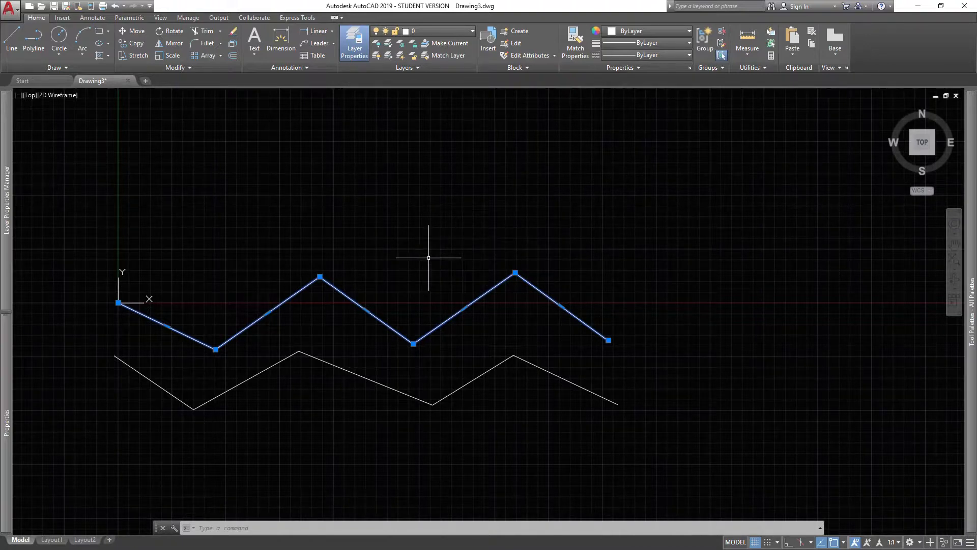
middle_click_drag(356, 244, 421, 258)
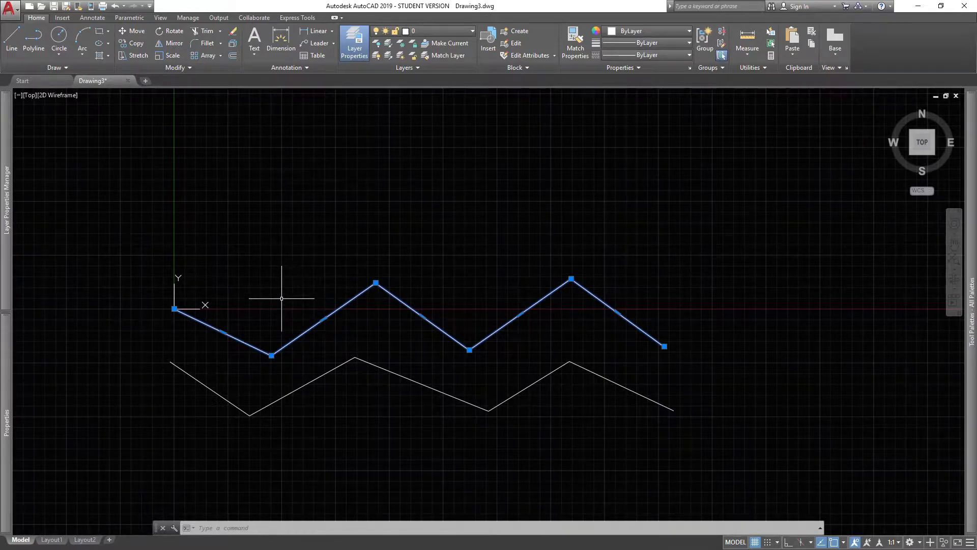
key("Escape")
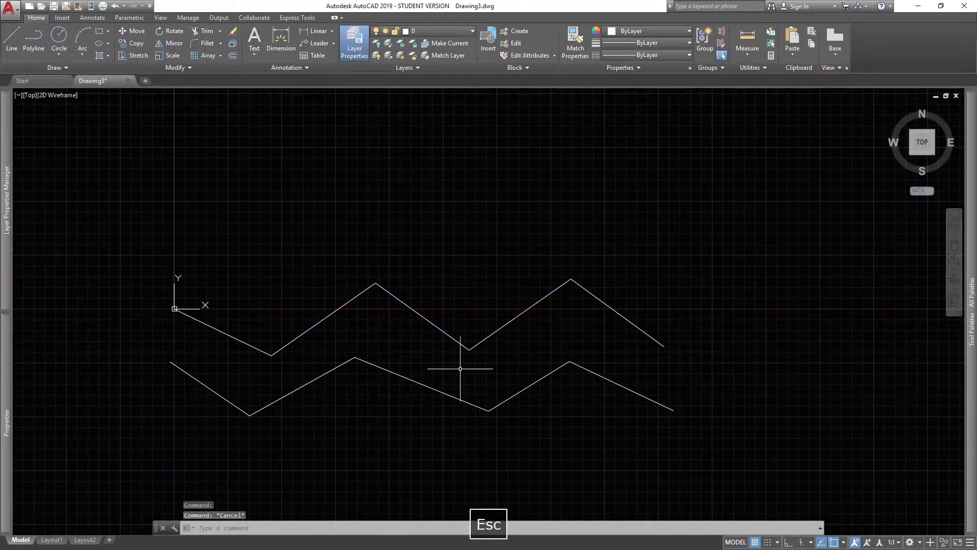
Delete all segments of the line chain below the polyline.
left_click(599, 364)
left_click(186, 421)
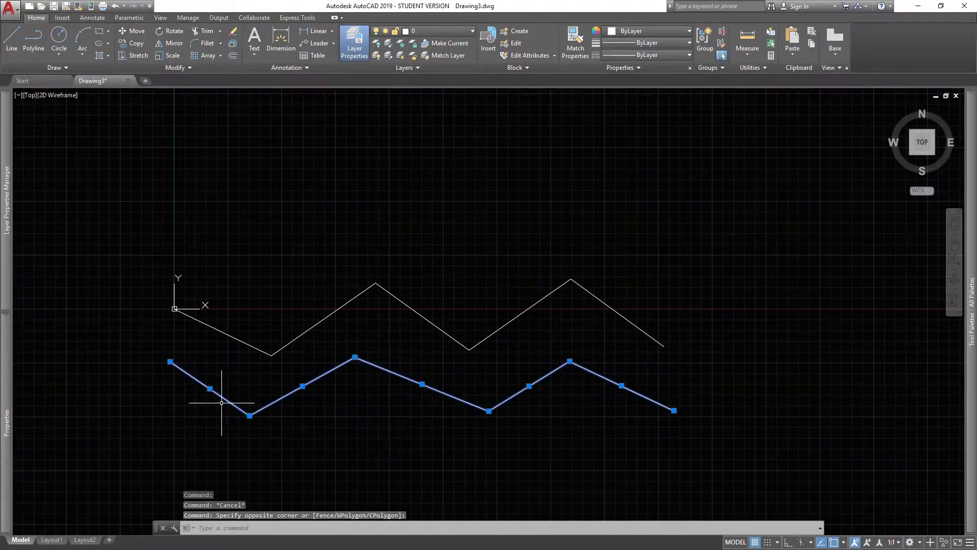
key("Delete")
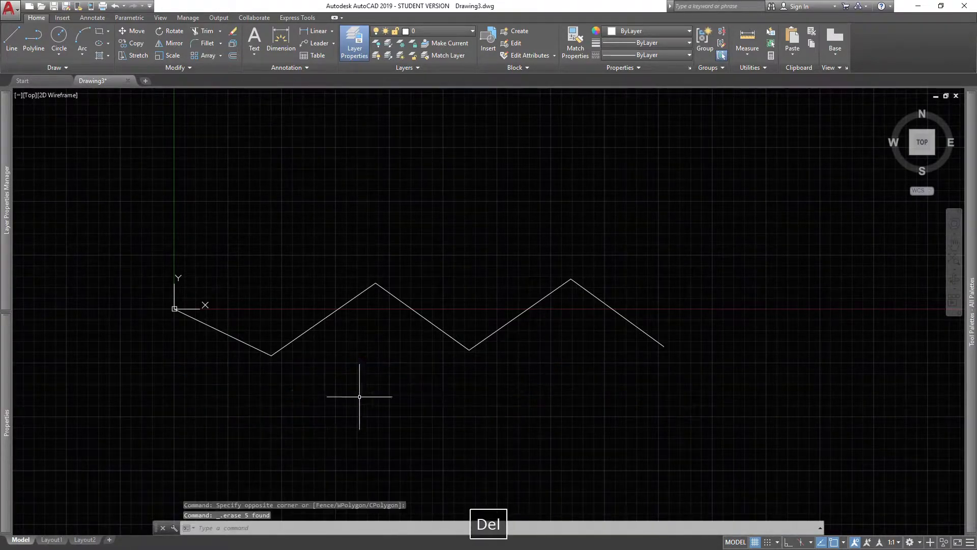
Copy the zigzag polyline twice straight upward, using its right endpoint as the base point and spacing the copies roughly evenly.
left_click(446, 333)
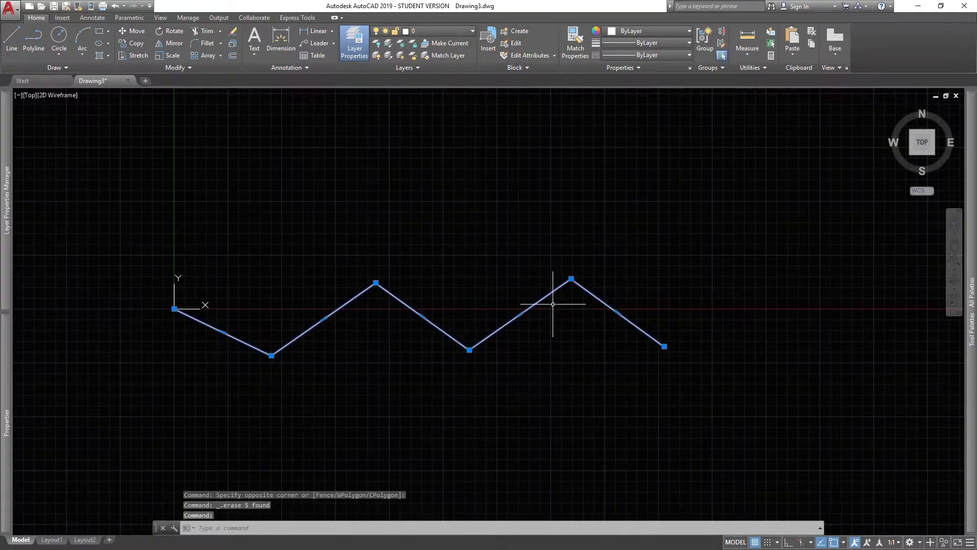
type("co")
key("space")
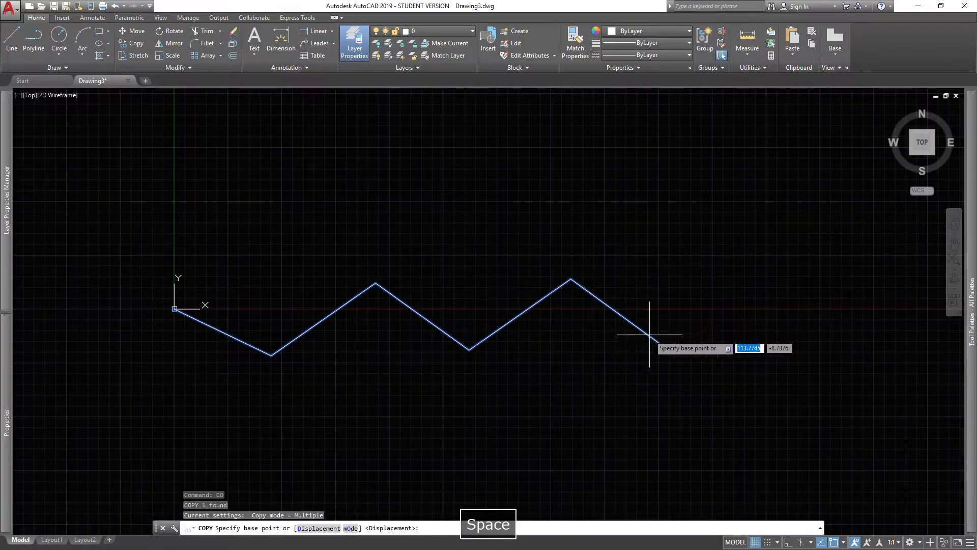
left_click(664, 347)
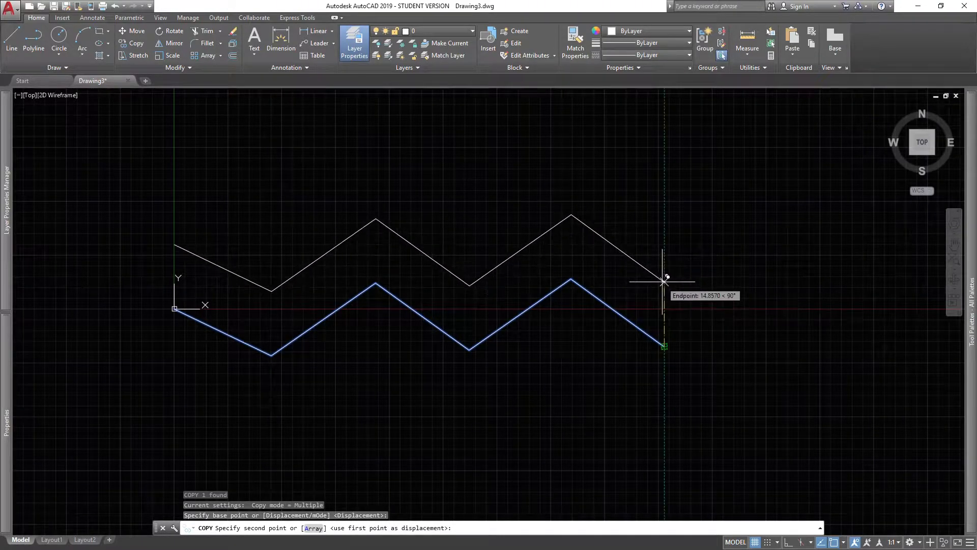
middle_click_drag(663, 220, 644, 314)
left_click(647, 306)
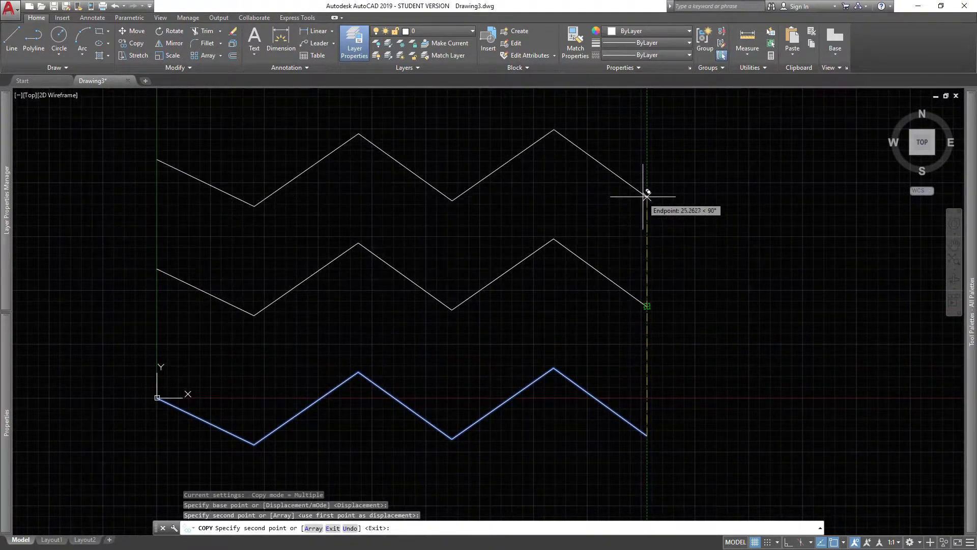
left_click(647, 179)
key("space")
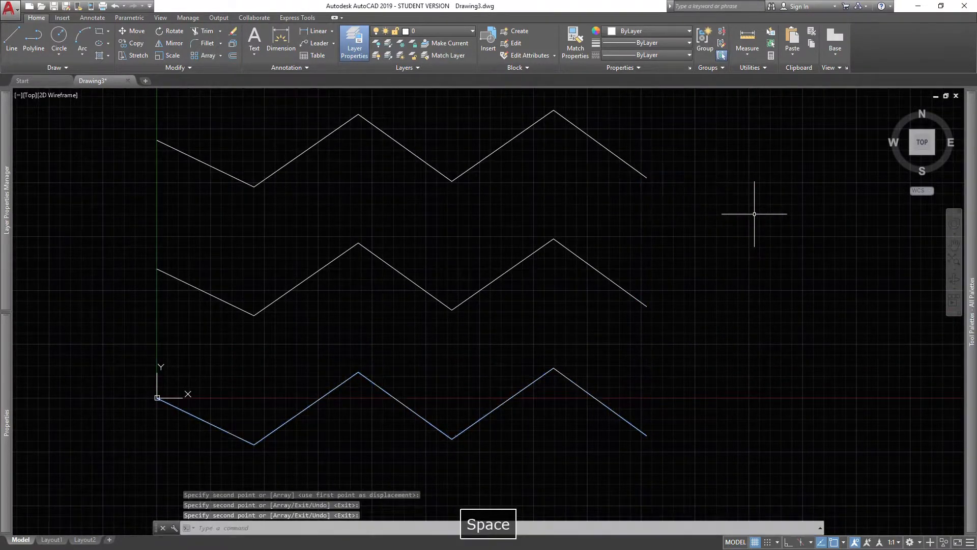
middle_click_drag(673, 343, 719, 348)
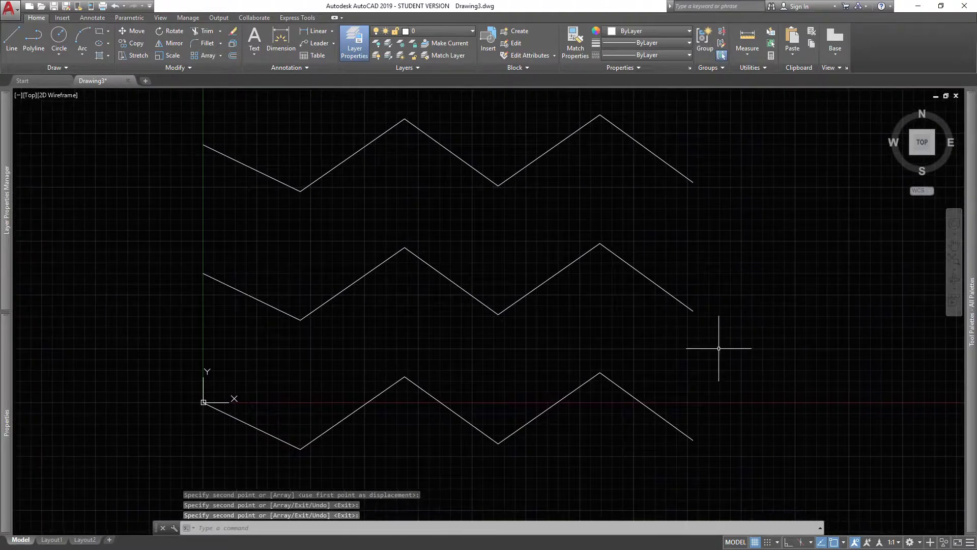
left_click(564, 403)
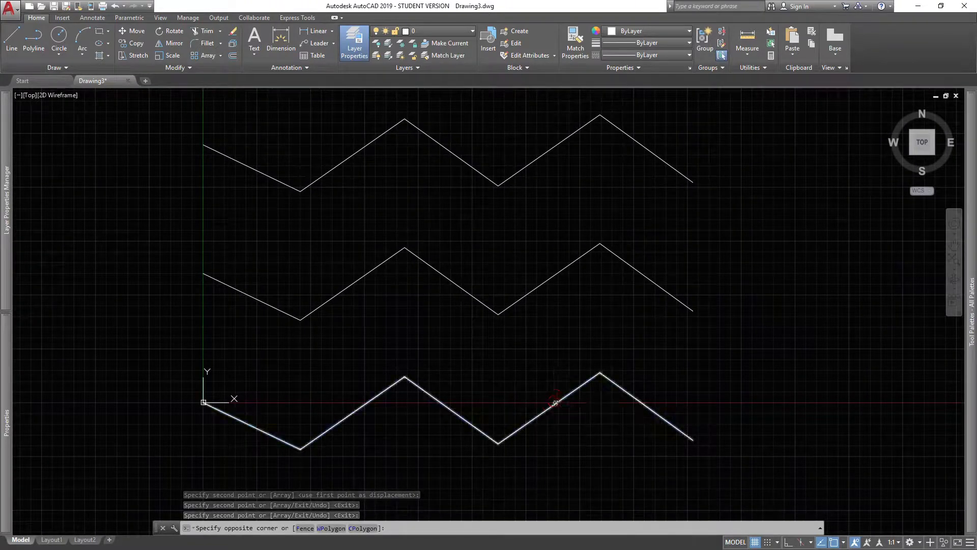
left_click(551, 397)
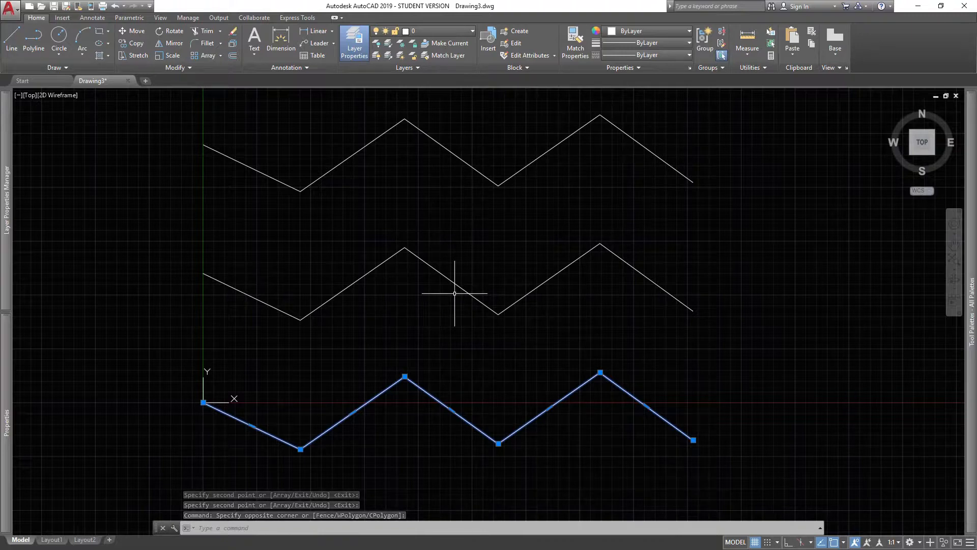
key("Escape")
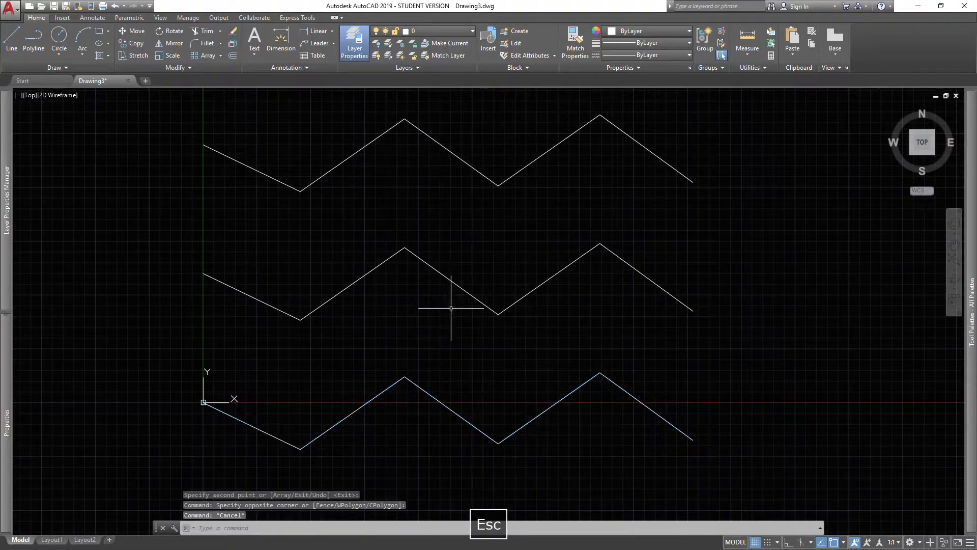
Draw the start of a polyline below the lowest zigzag, using the Arc option for two connected arc segments.
type("pl")
key("space")
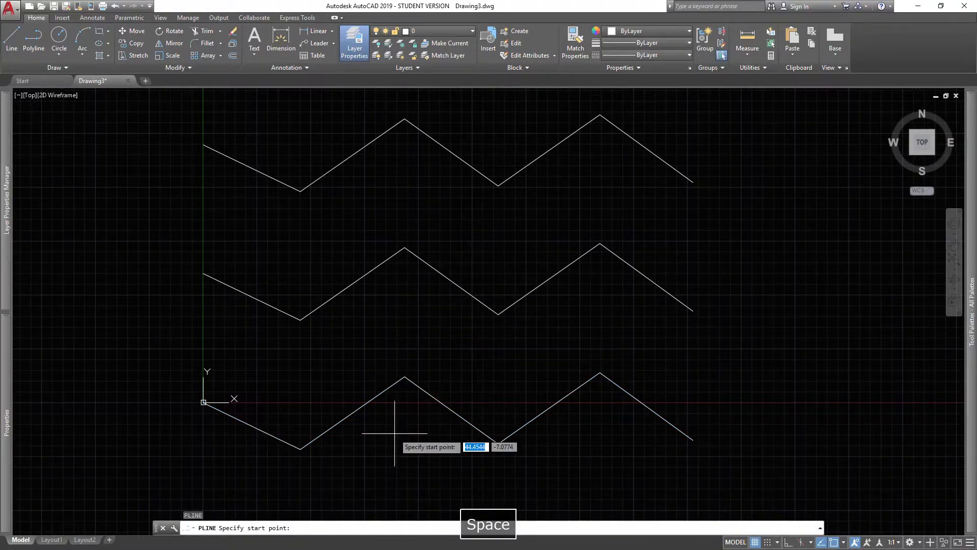
middle_click_drag(394, 433, 389, 364)
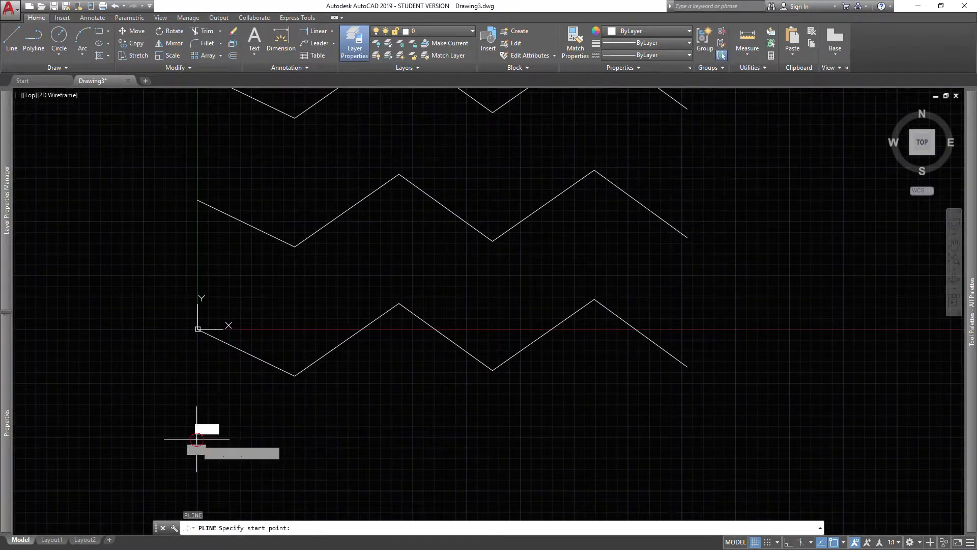
left_click(198, 439)
left_click(311, 520)
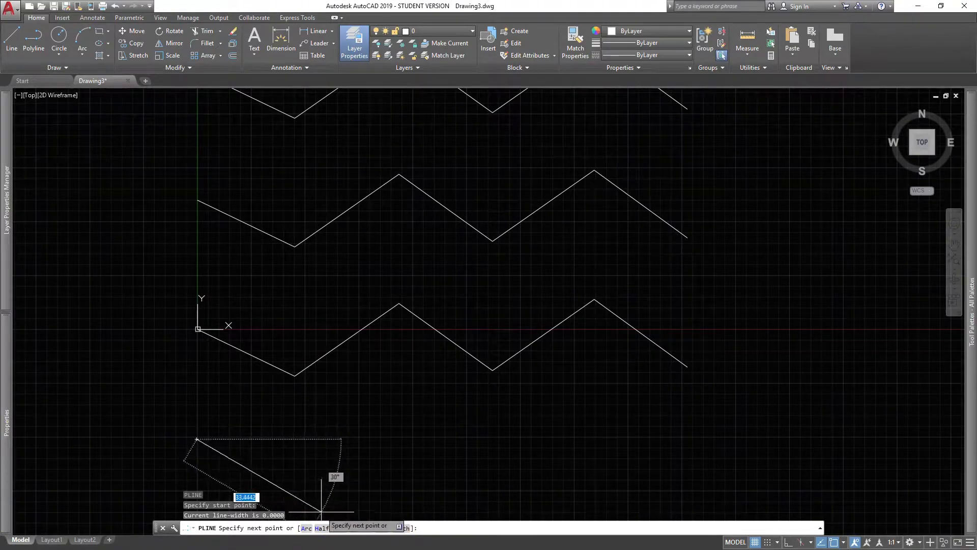
middle_click_drag(323, 471, 364, 406)
left_click(304, 529)
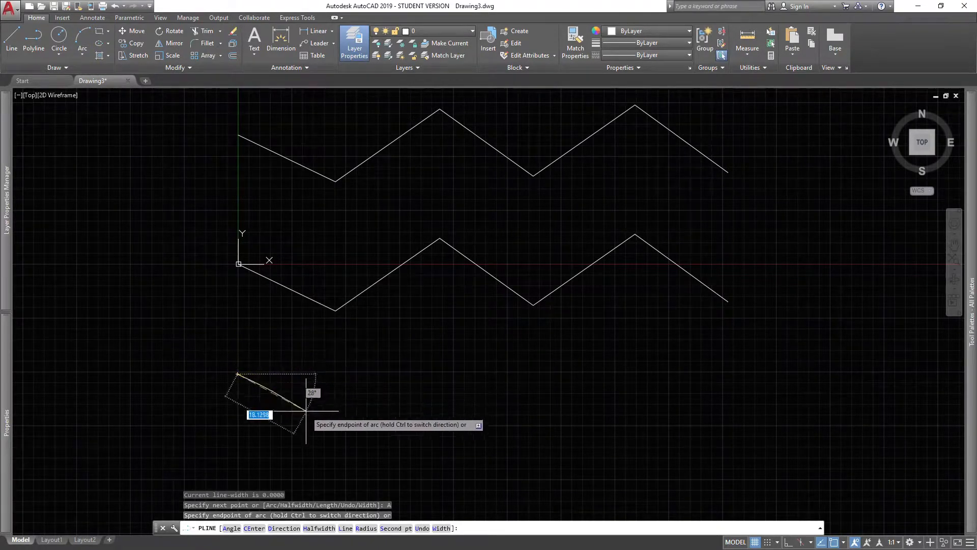
left_click(367, 390)
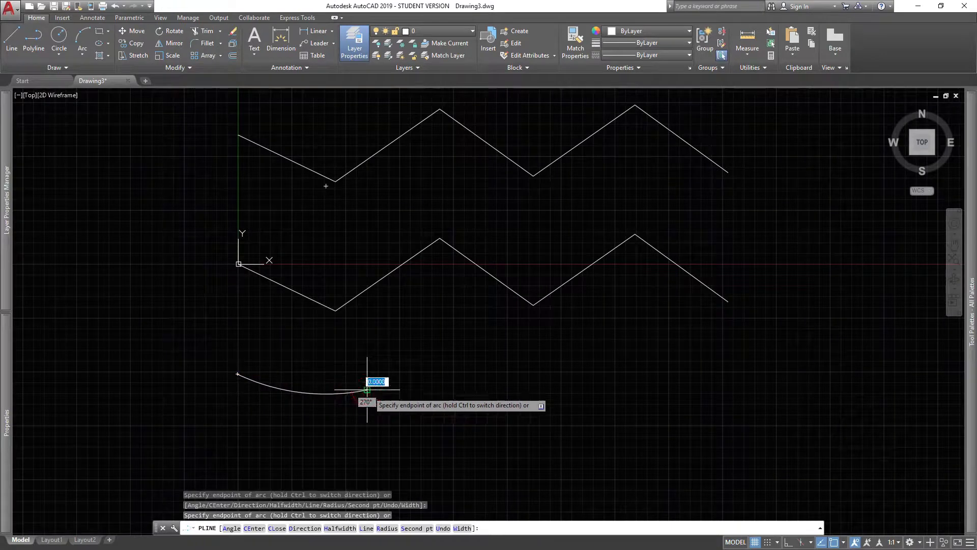
left_click(395, 422)
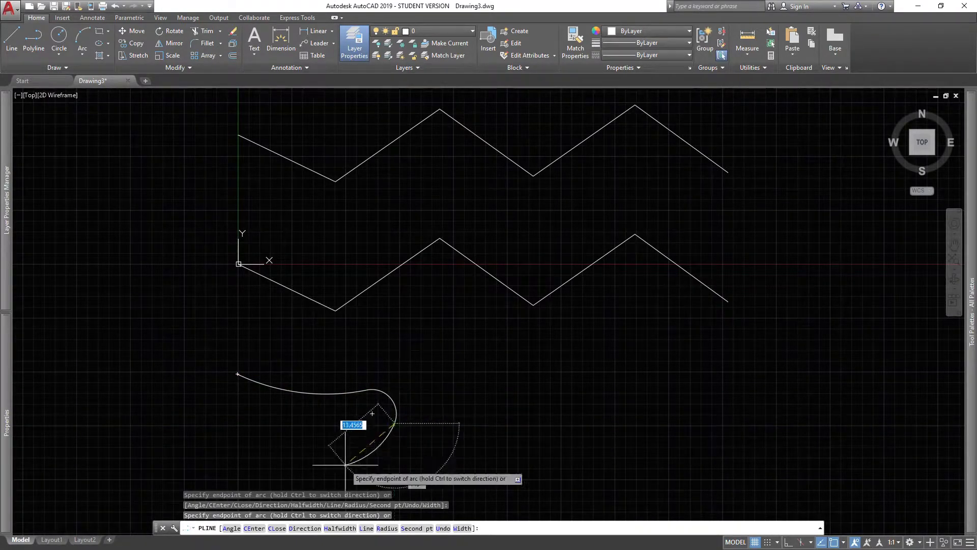
Switch the polyline back to Line, add a nearly horizontal straight segment extending right, and finish it.
left_click(367, 528)
left_click(537, 421)
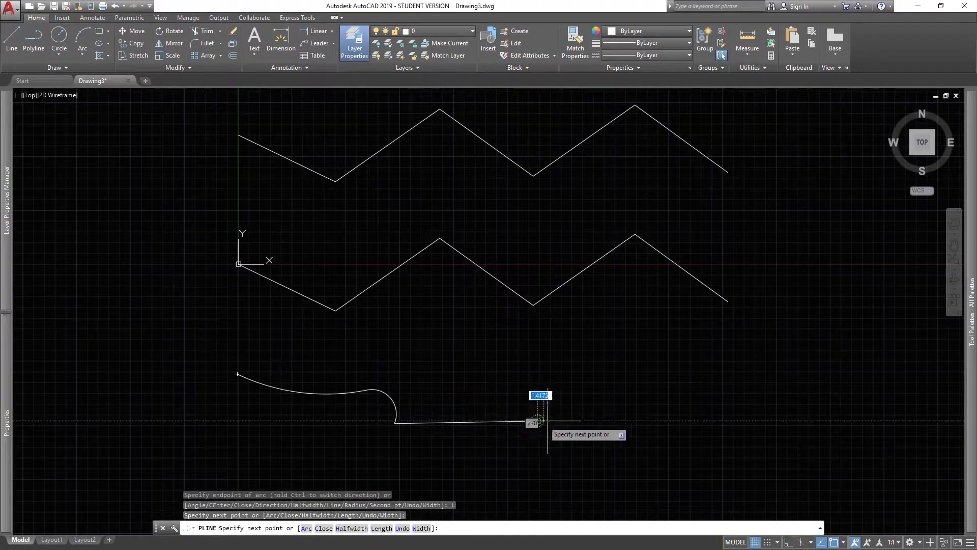
key("space")
middle_click_drag(511, 365, 383, 397)
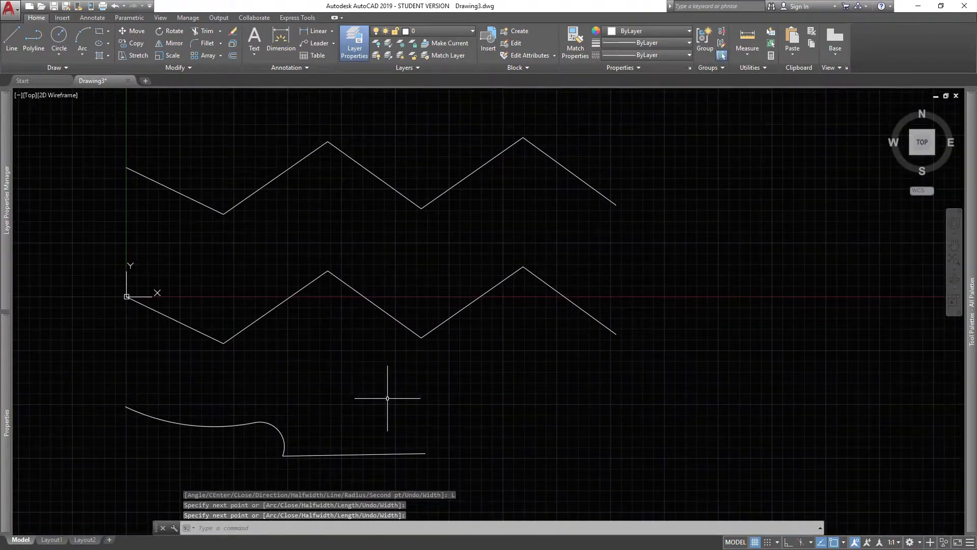
Select the combined arc-and-line polyline as one object and delete it.
left_click(270, 424)
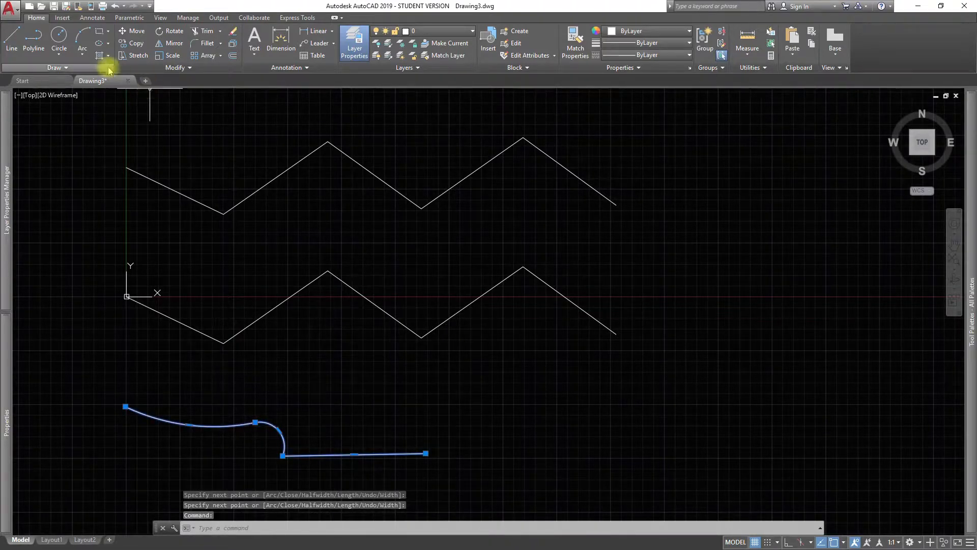
left_click(83, 54)
left_click(83, 54)
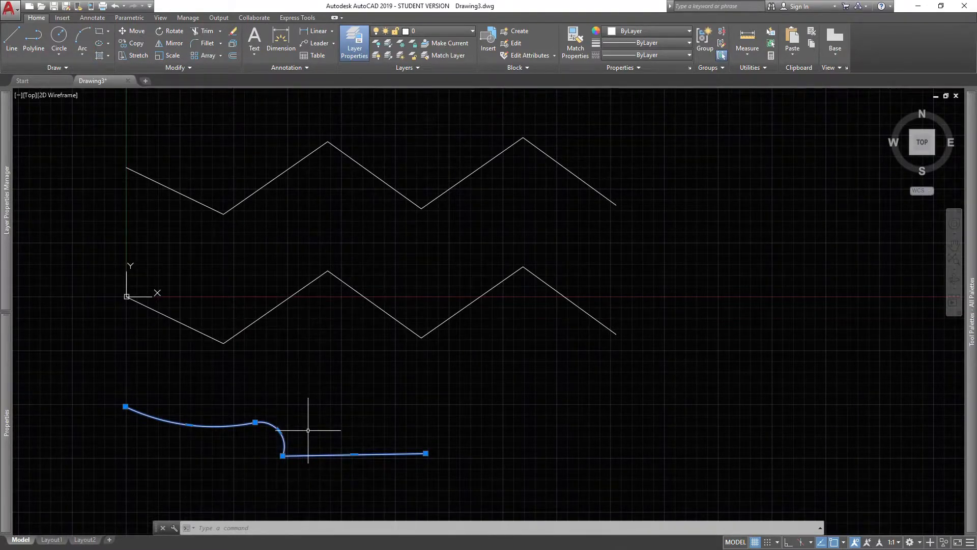
key("Delete")
key("ctrl+z")
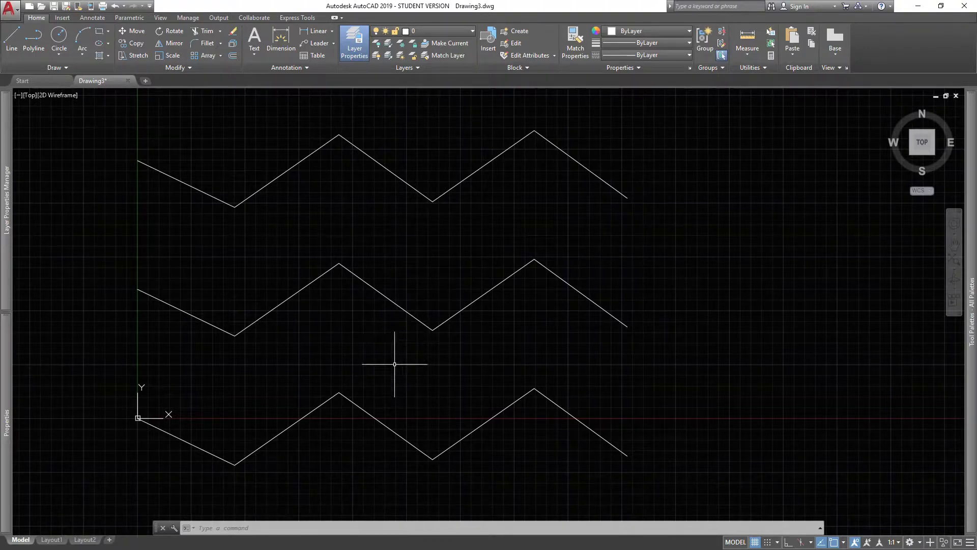
Edit the middle zigzag polyline with PEDIT and set the width of all its segments to .2.
type("PE")
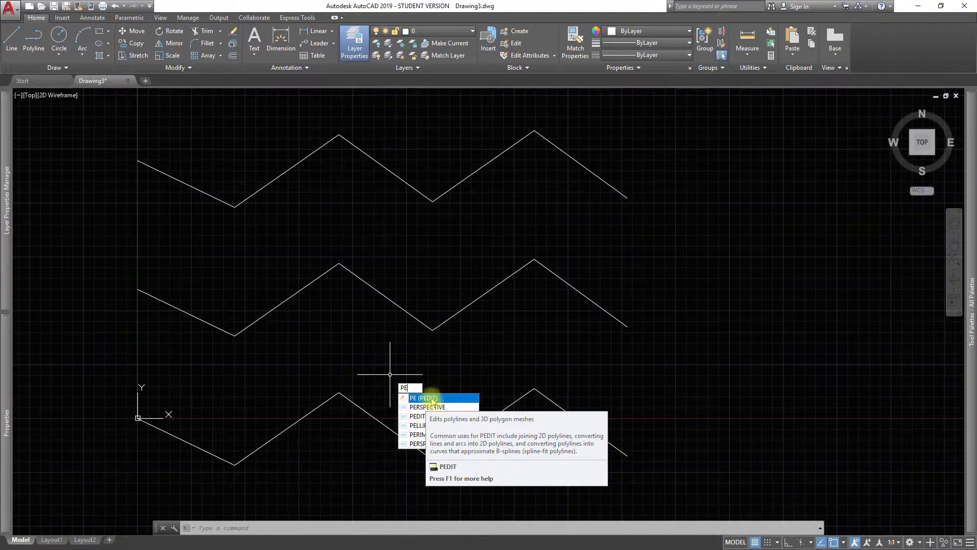
left_click(431, 398)
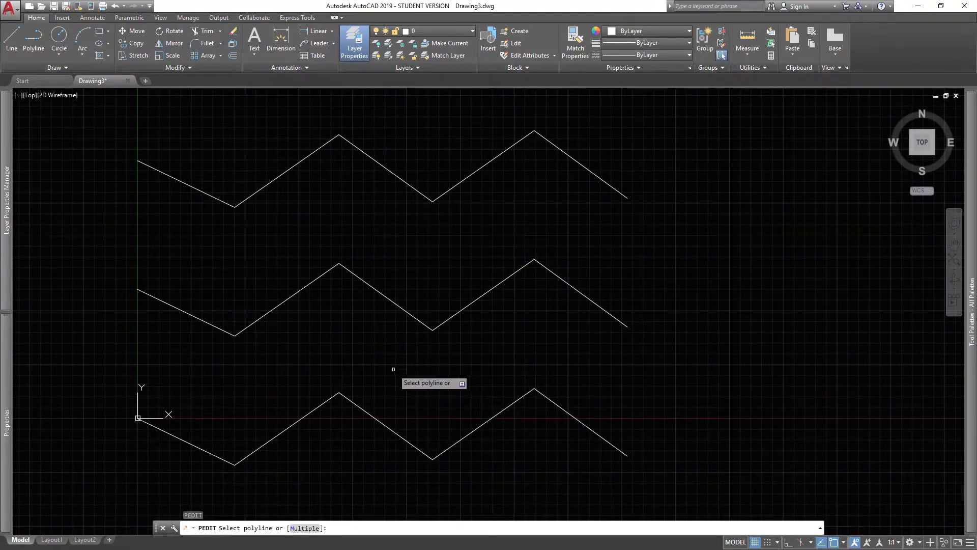
left_click(392, 302)
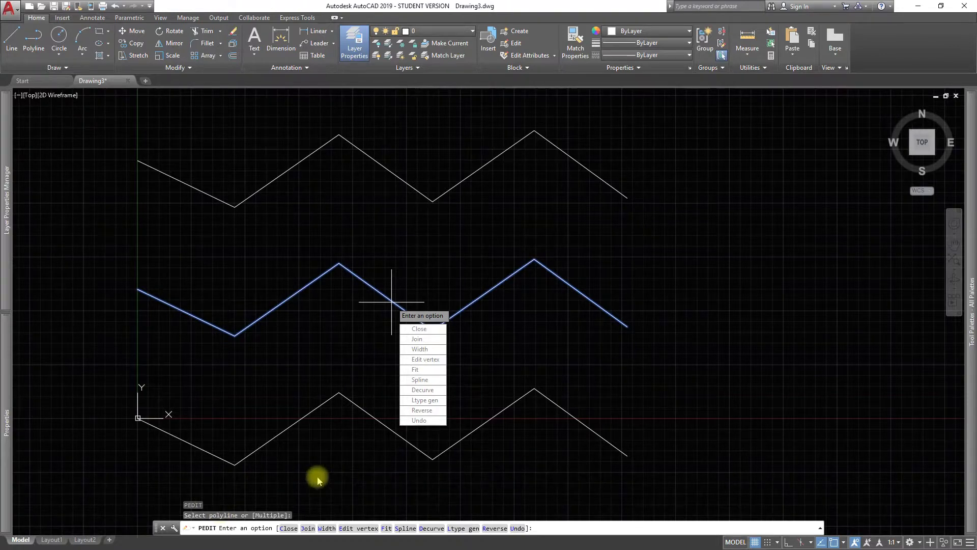
left_click(419, 350)
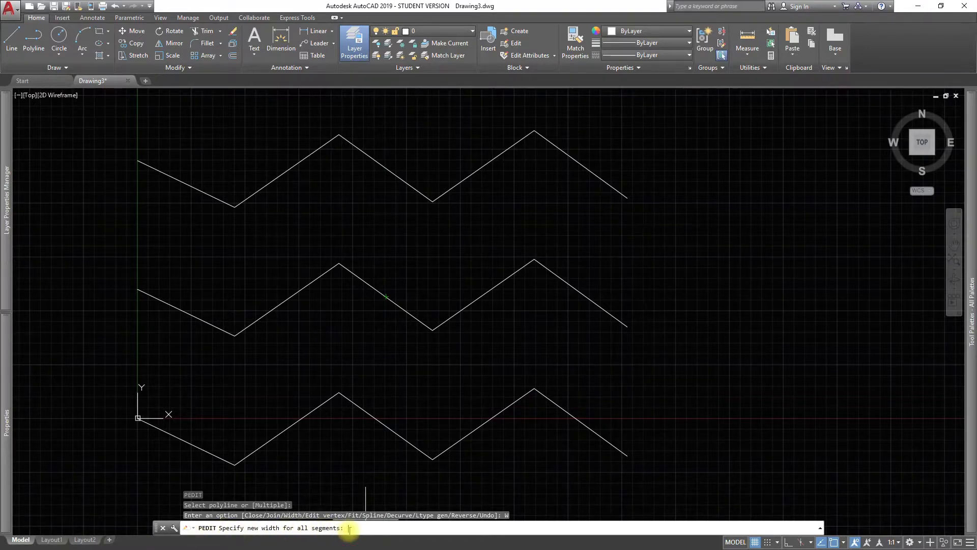
type(".")
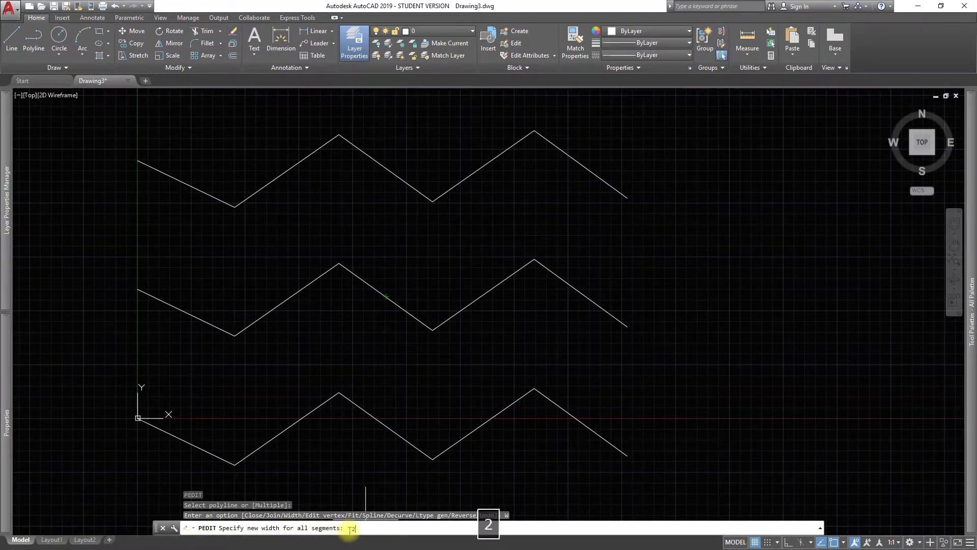
type("2")
key("Return")
Increase the middle polyline's width to .5 for all segments.
key("Down")
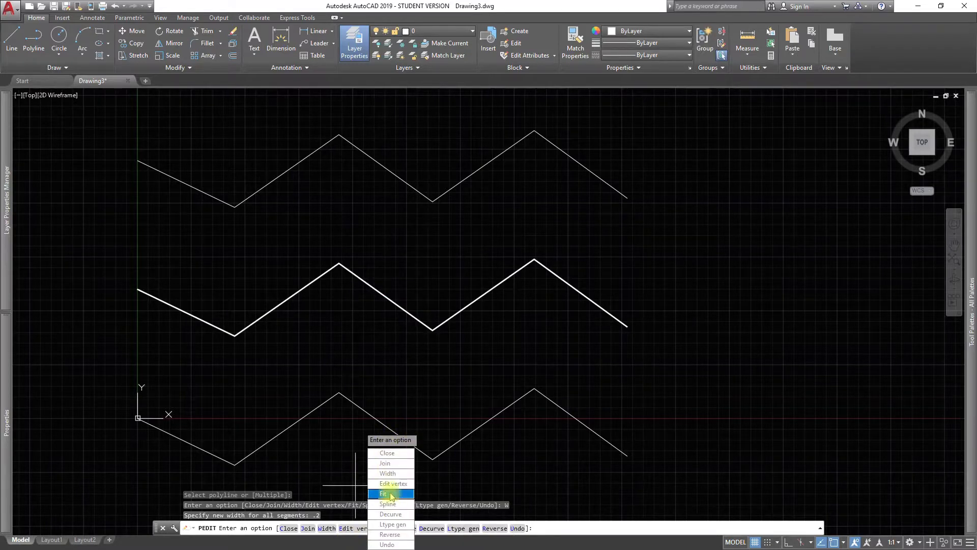
left_click(388, 473)
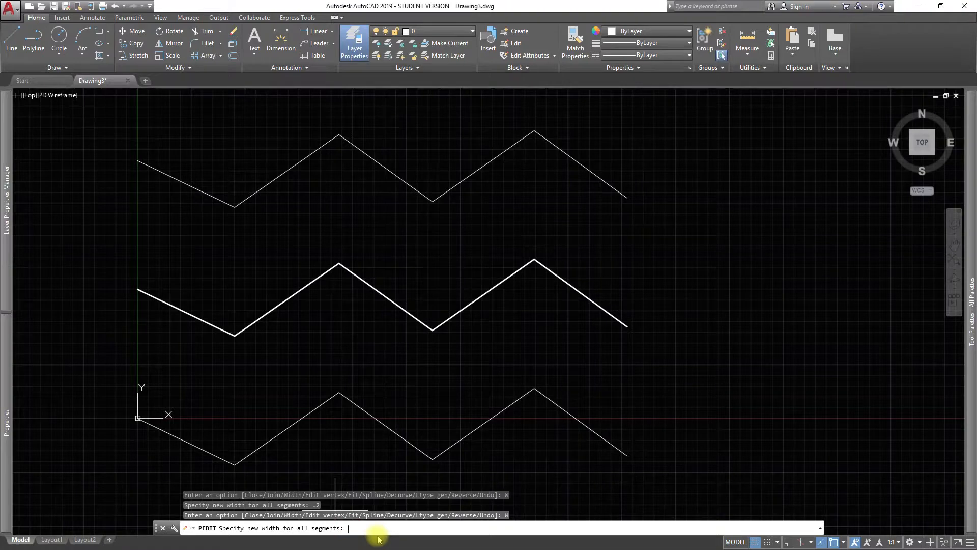
type(".5")
key("Return")
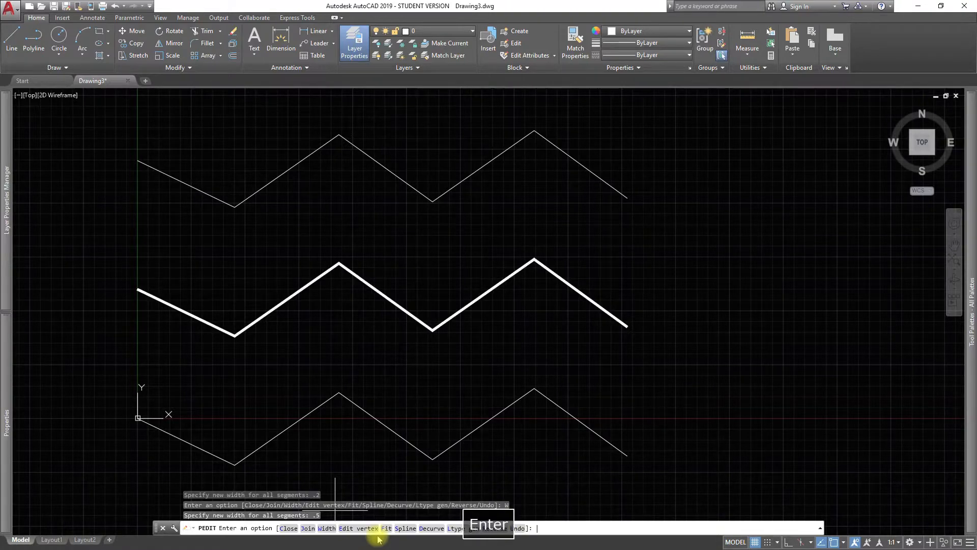
Undo both width changes on the middle polyline within the PEDIT command.
right_click(354, 518)
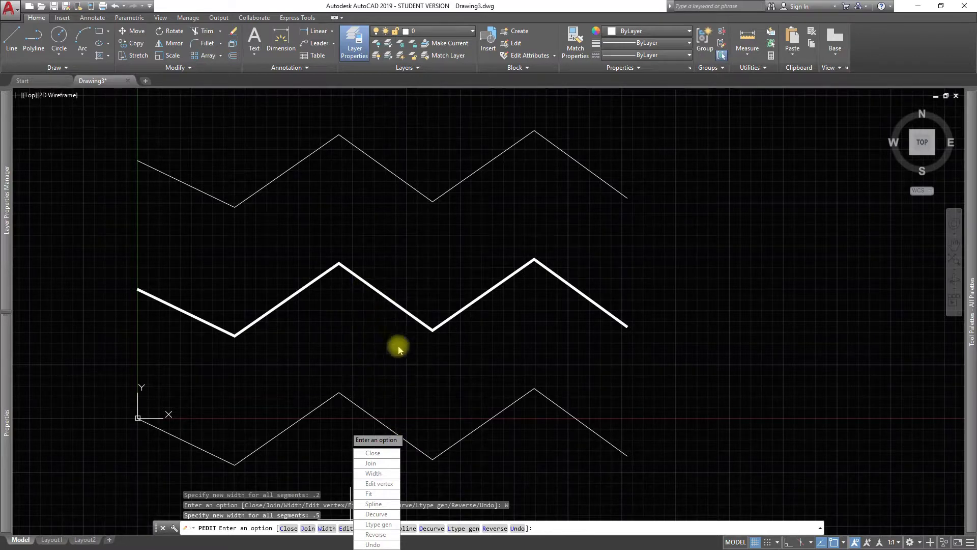
left_click(368, 544)
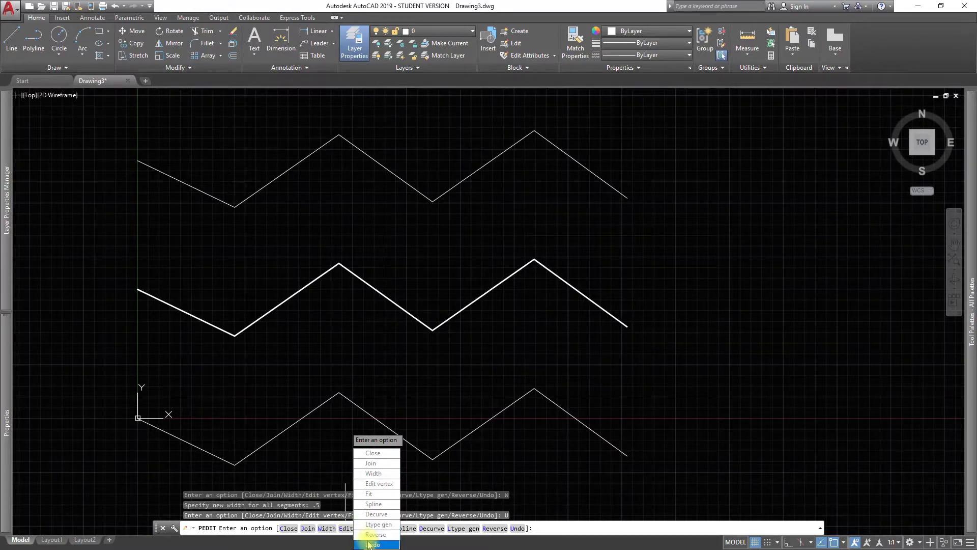
left_click(371, 544)
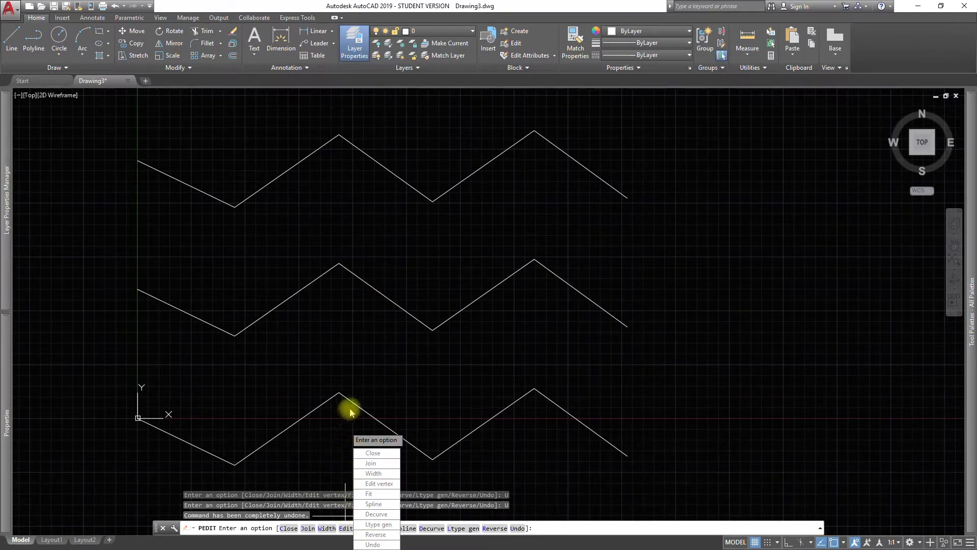
Set the middle polyline's width to .5, convert it to a curve with the Fit option, and end PEDIT.
left_click(371, 473)
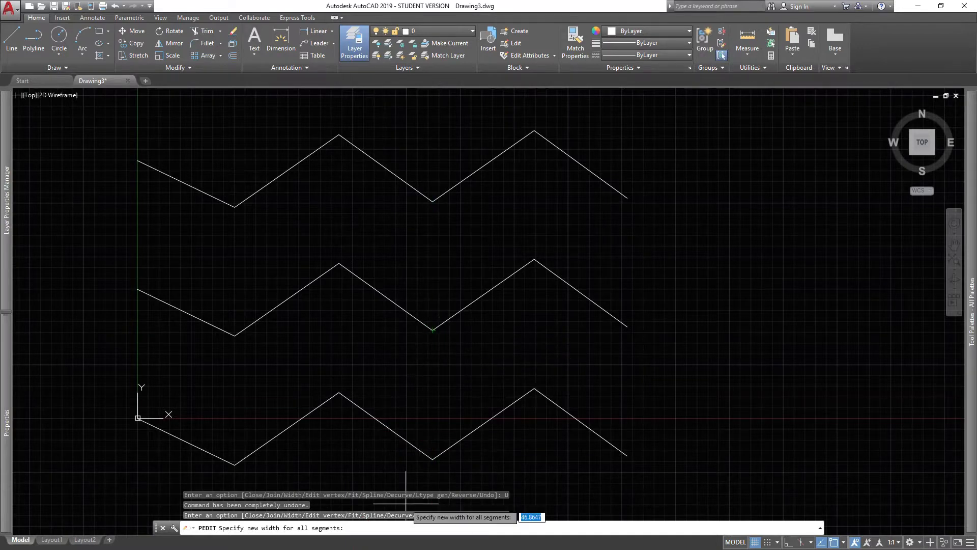
key("Return")
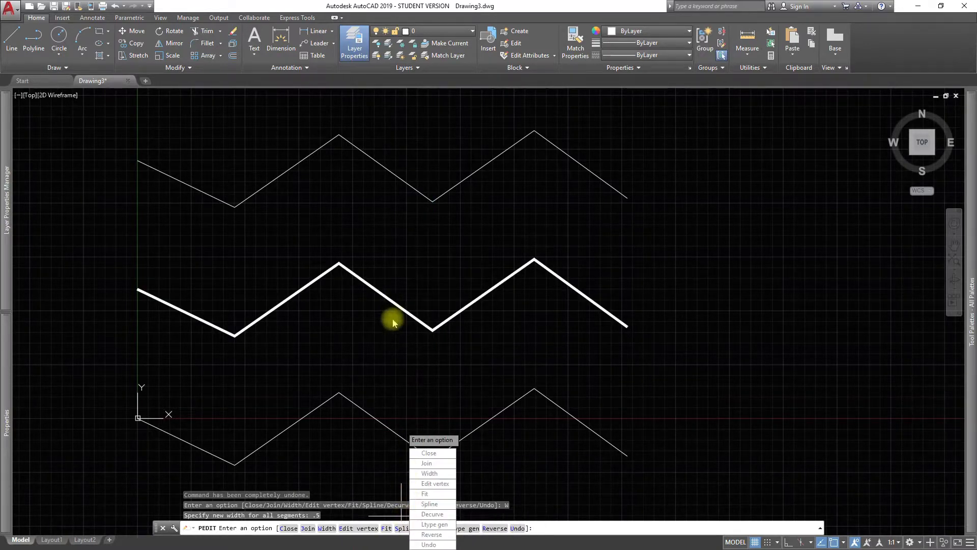
left_click(440, 494)
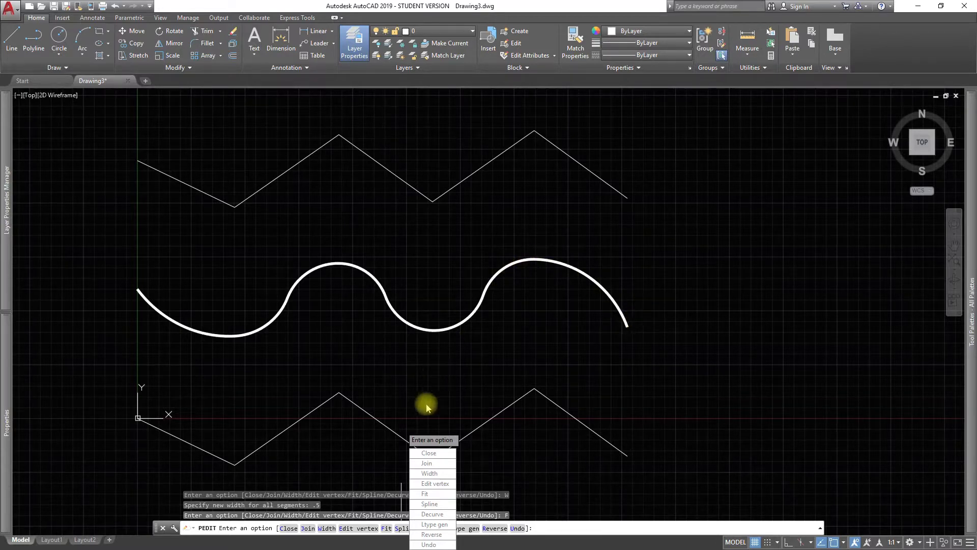
key("space")
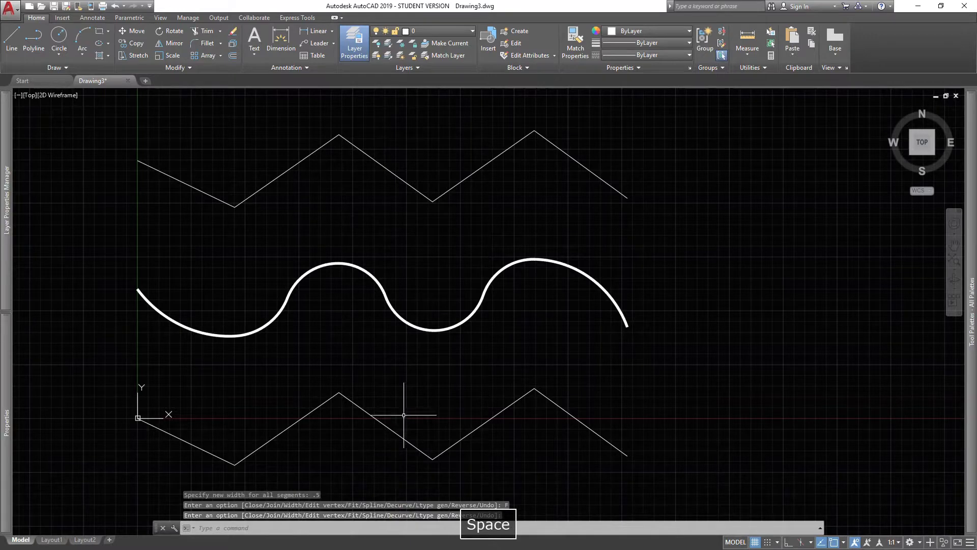
Convert the top zigzag polyline to a smooth curve with PEDIT's Spline option.
left_click(409, 185)
key("space")
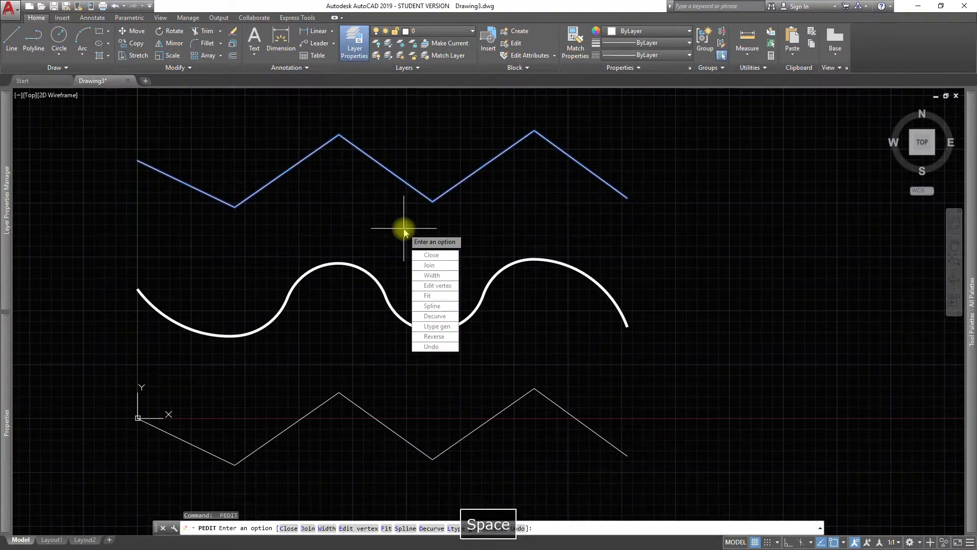
left_click(432, 306)
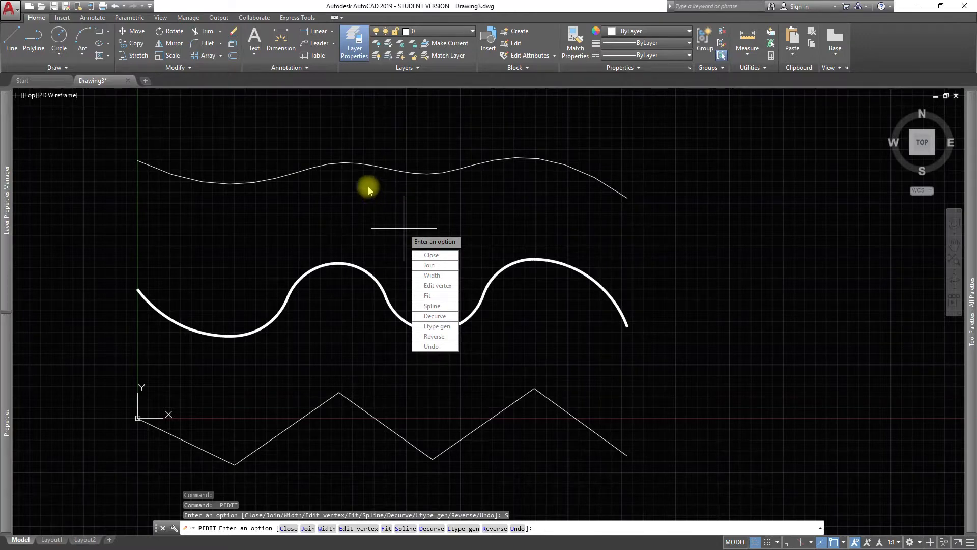
key("space")
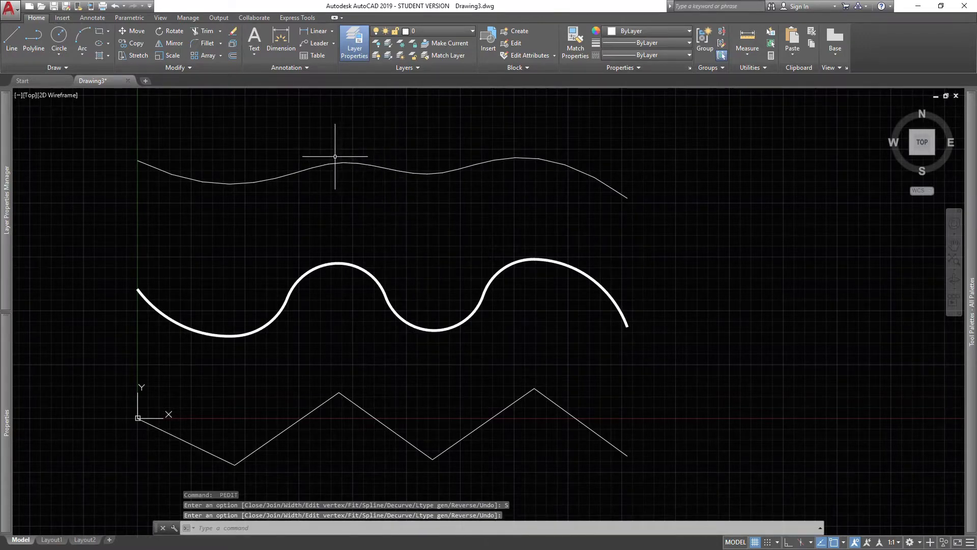
Select the fitted middle curve, and then the splined top curve, to compare where their grips lie.
left_click(333, 269)
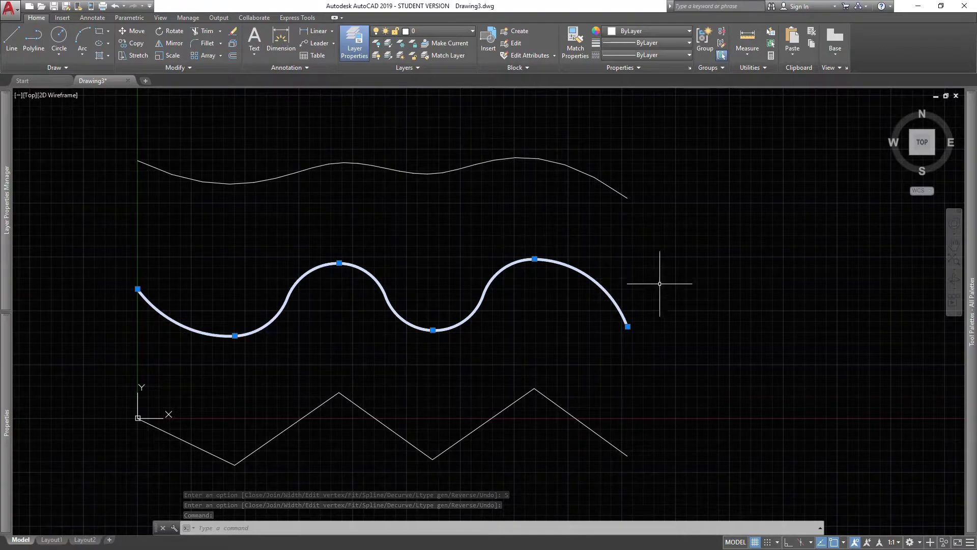
key("Escape")
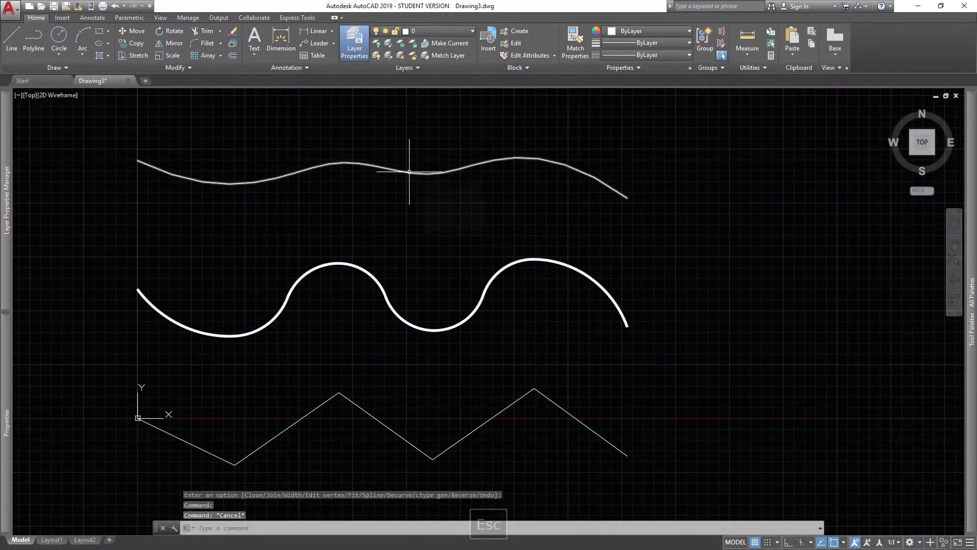
left_click(409, 172)
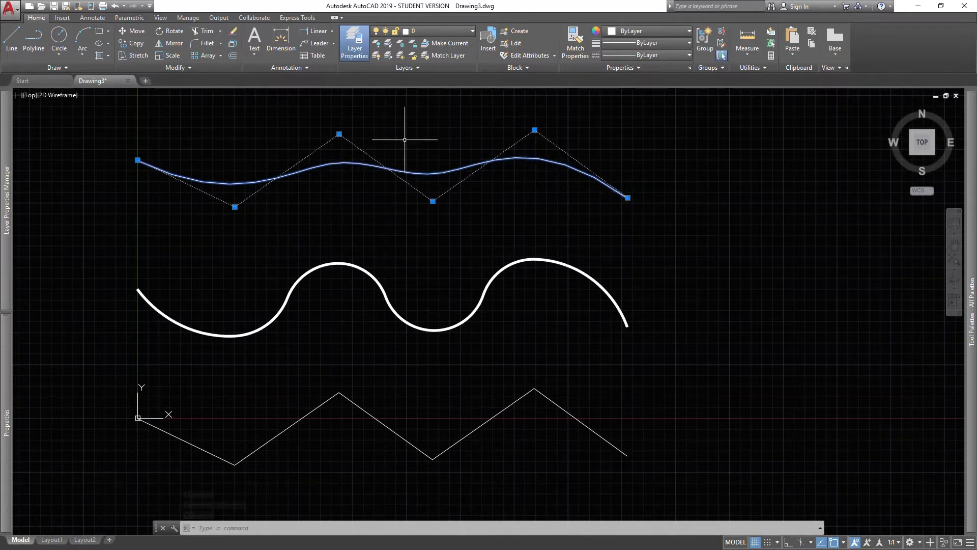
Stretch the top curve's first upper control vertex slightly upward and the middle curve's first crest about 8 units downward.
left_click(340, 134)
left_click(336, 115)
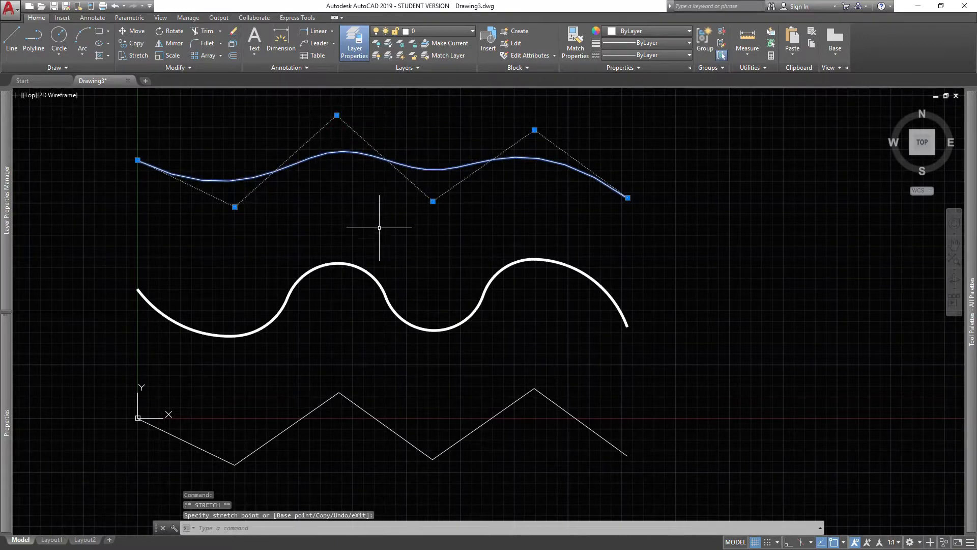
left_click(343, 266)
left_click(339, 264)
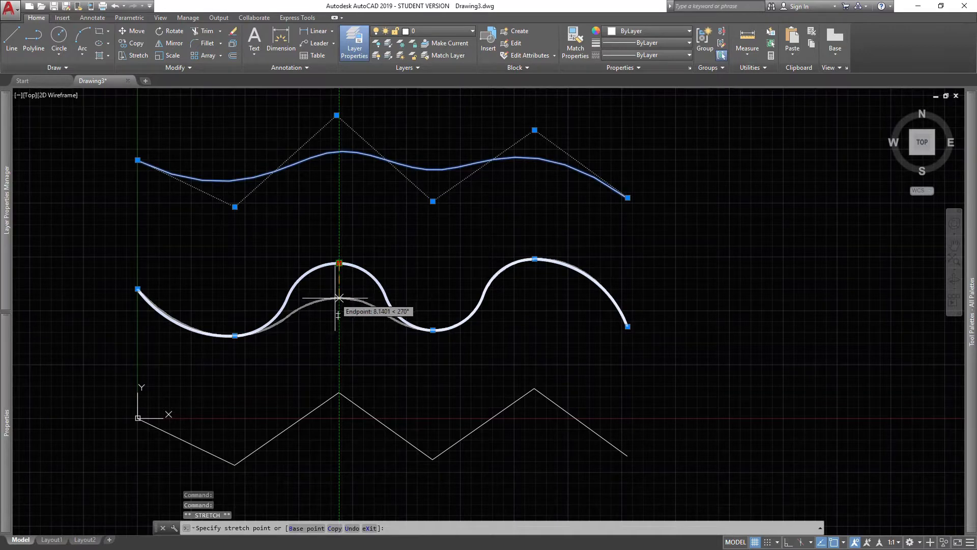
left_click(332, 299)
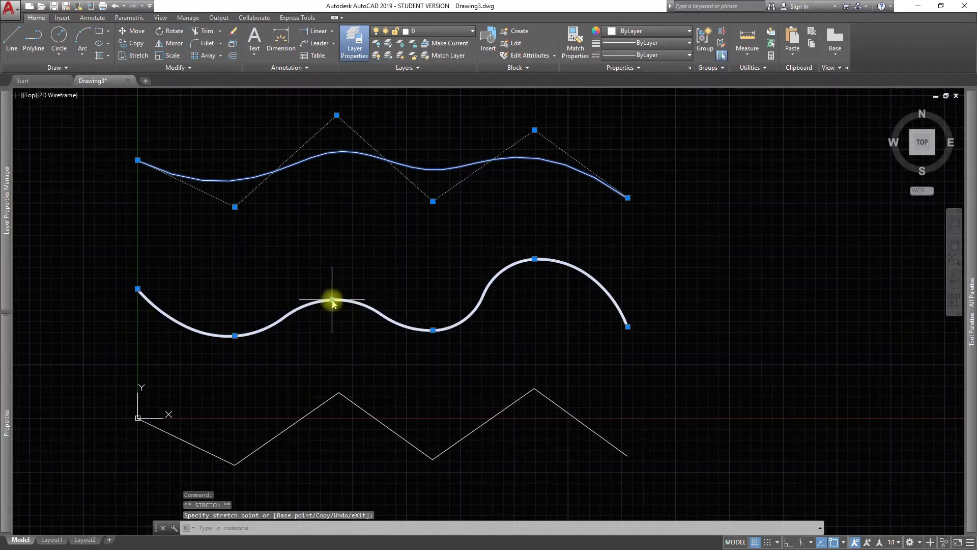
Stretch the middle curve's second trough slightly upward and its last crest downward to flatten the wave.
left_click(432, 330)
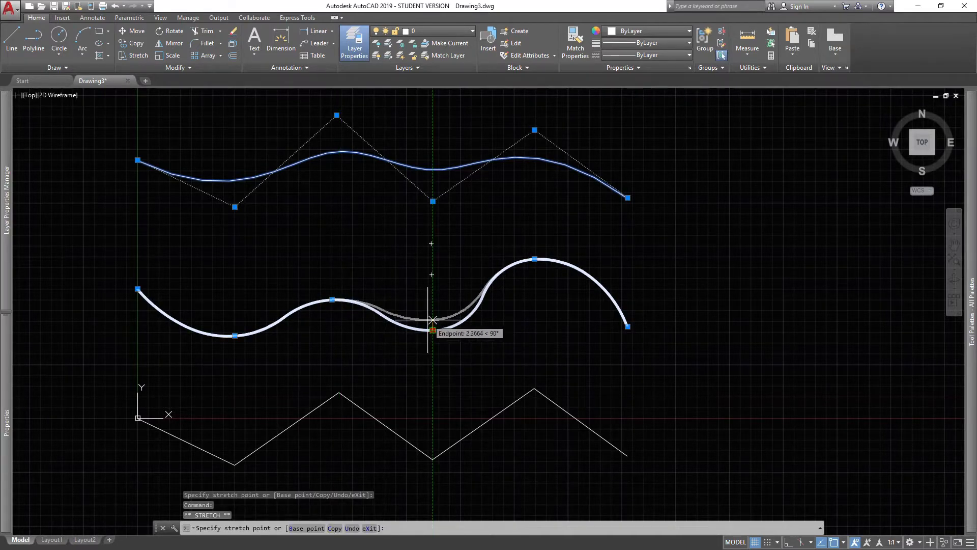
scroll(433, 320, "up", 5)
left_click(428, 320)
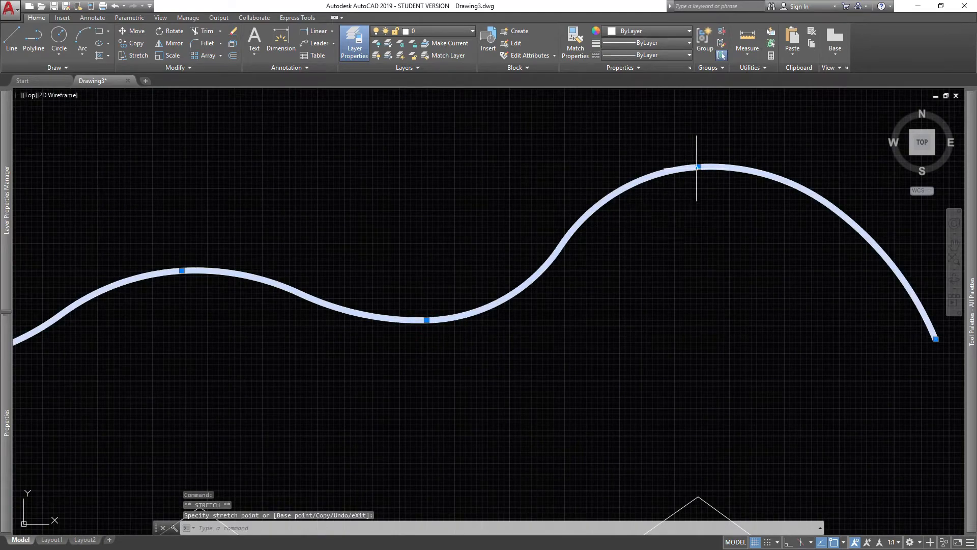
scroll(707, 219, "down", 8)
middle_click_drag(670, 206, 610, 256)
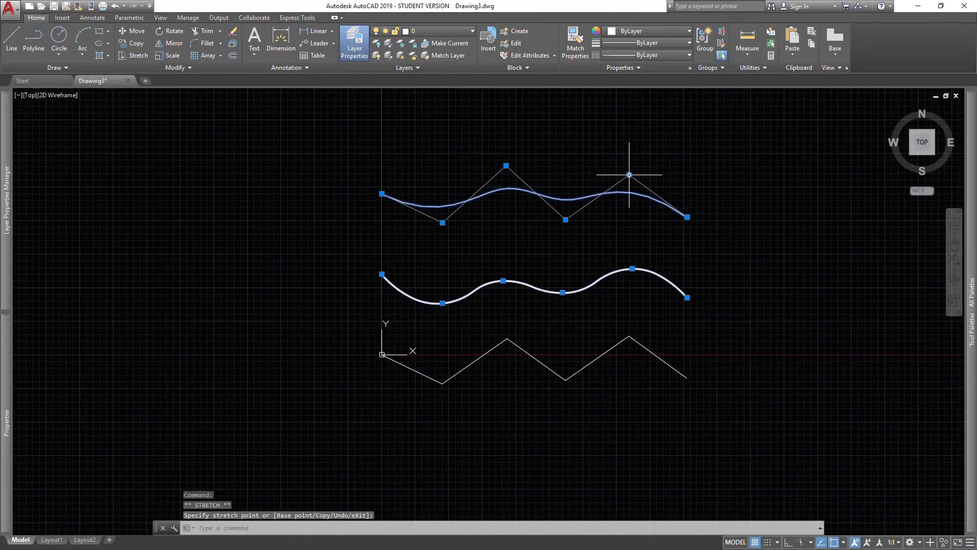
Reshape the top splined curve by stretching its last upper vertex upward, first upper vertex up-left, and second lower vertex downward below its neighbours.
left_click(636, 124)
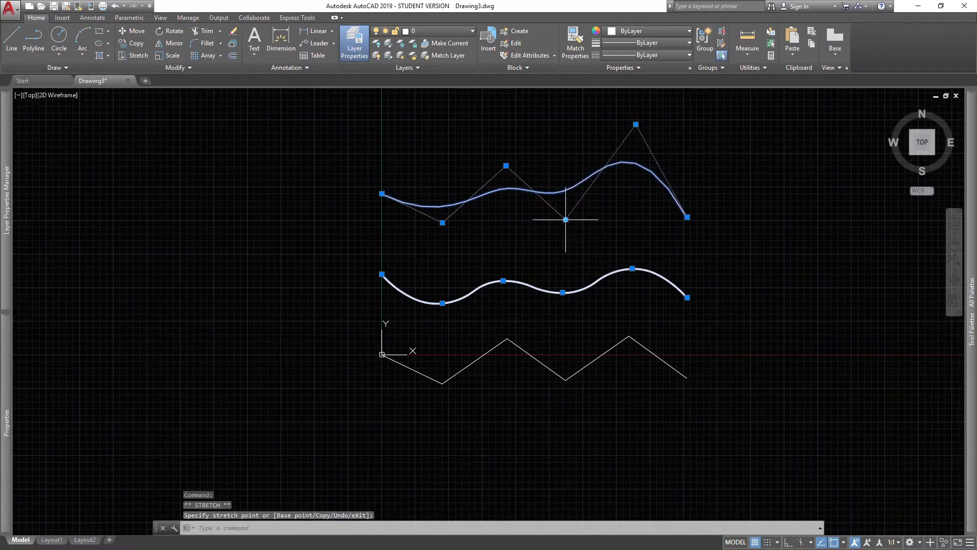
left_click(519, 263)
left_click(508, 166)
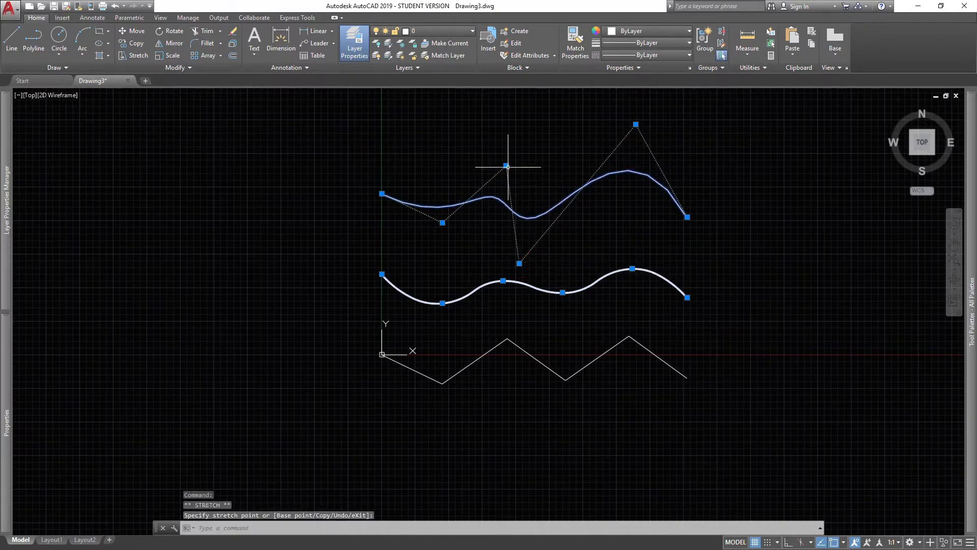
left_click(470, 139)
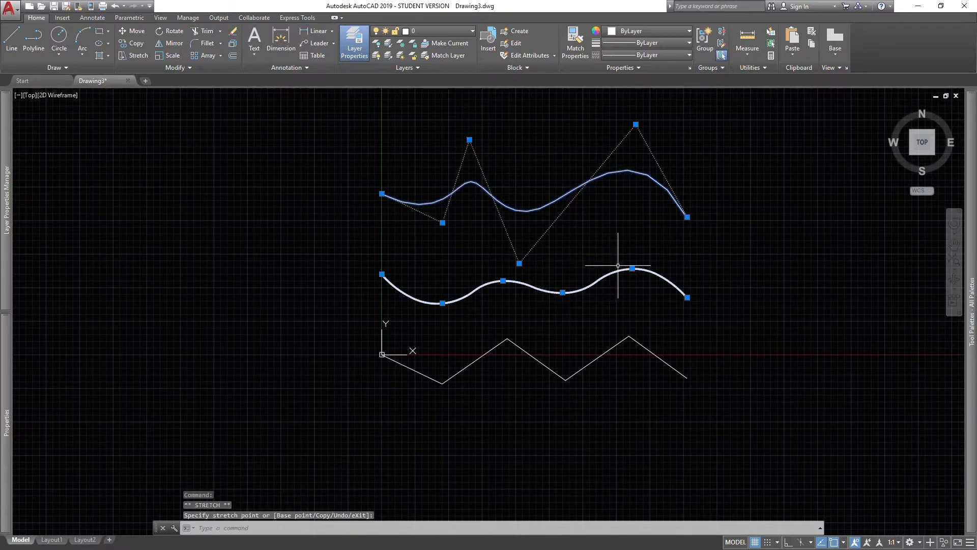
middle_click_drag(547, 258, 452, 275)
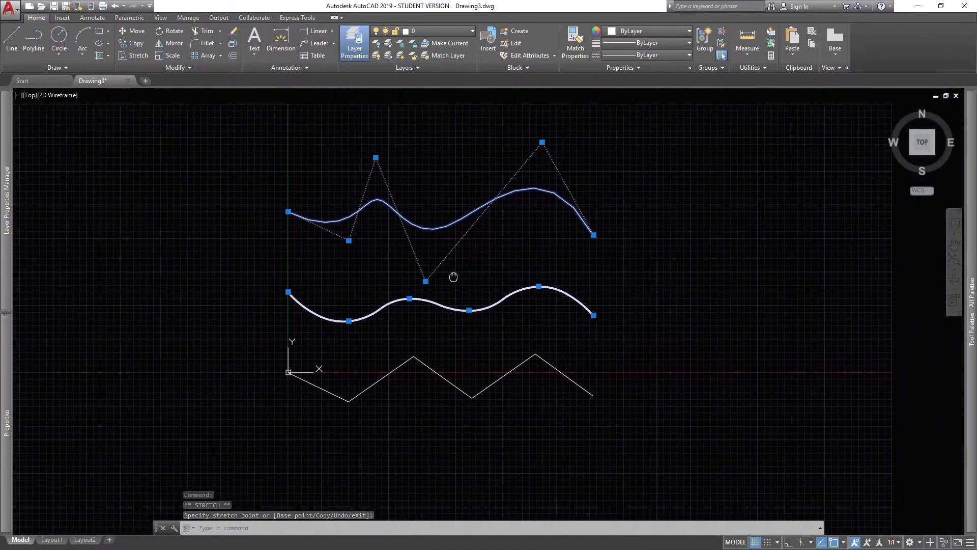
key("Escape")
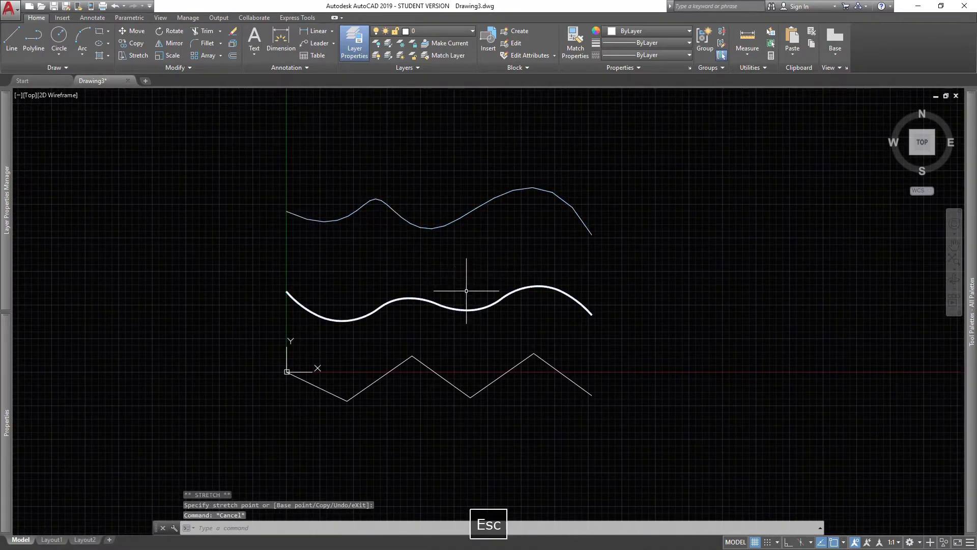
left_click(427, 226)
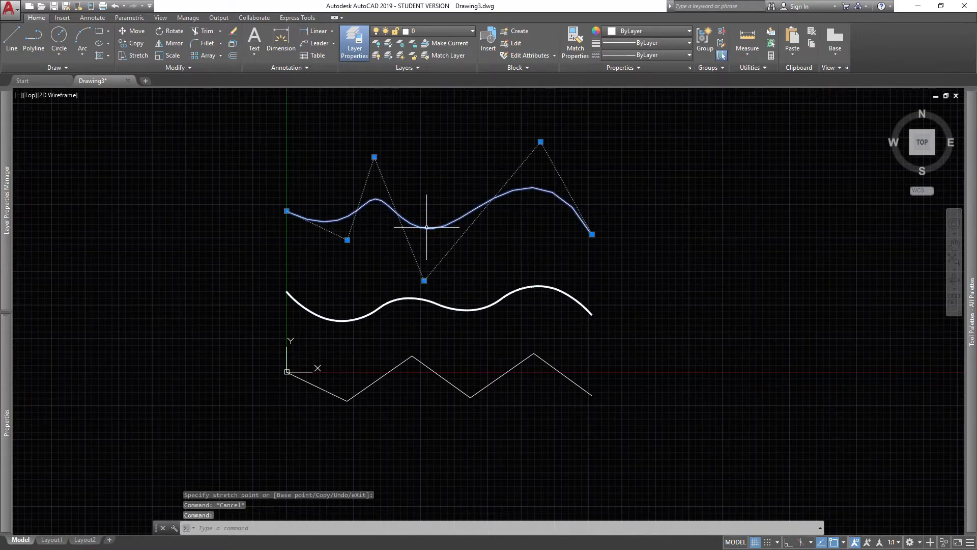
left_click(424, 280)
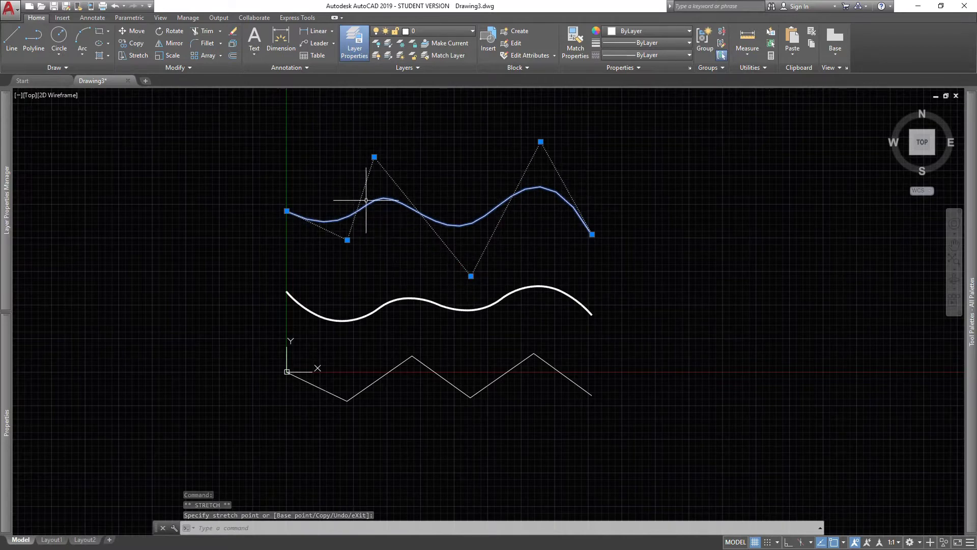
Stretch the middle curve's first crest up-left, its second trough left beside it, and its last crest left, then clear the selection.
left_click(406, 300)
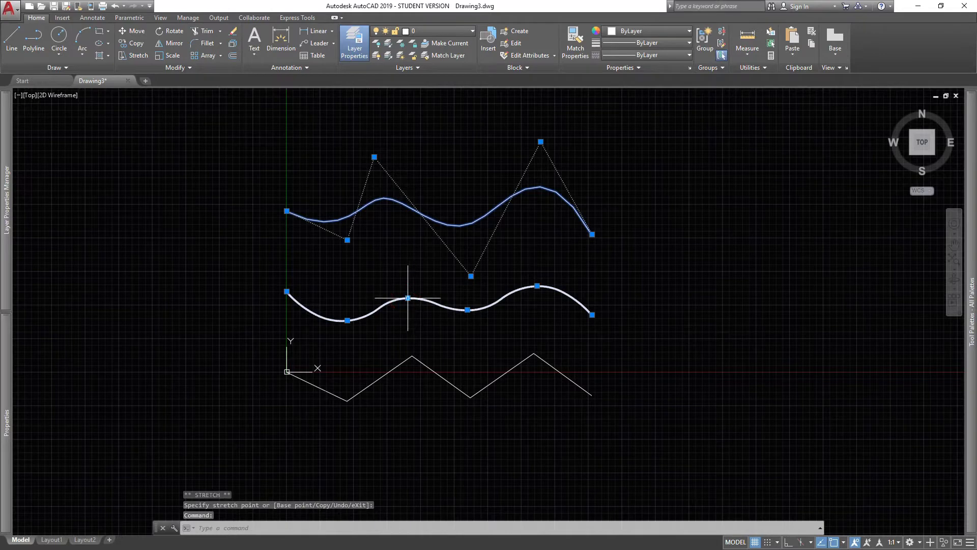
left_click(404, 299)
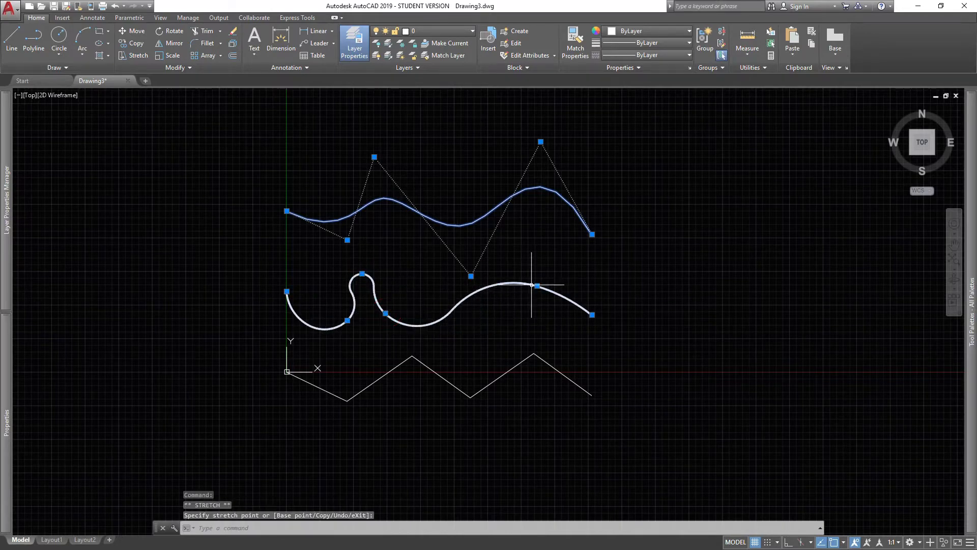
left_click(423, 285)
key("Escape")
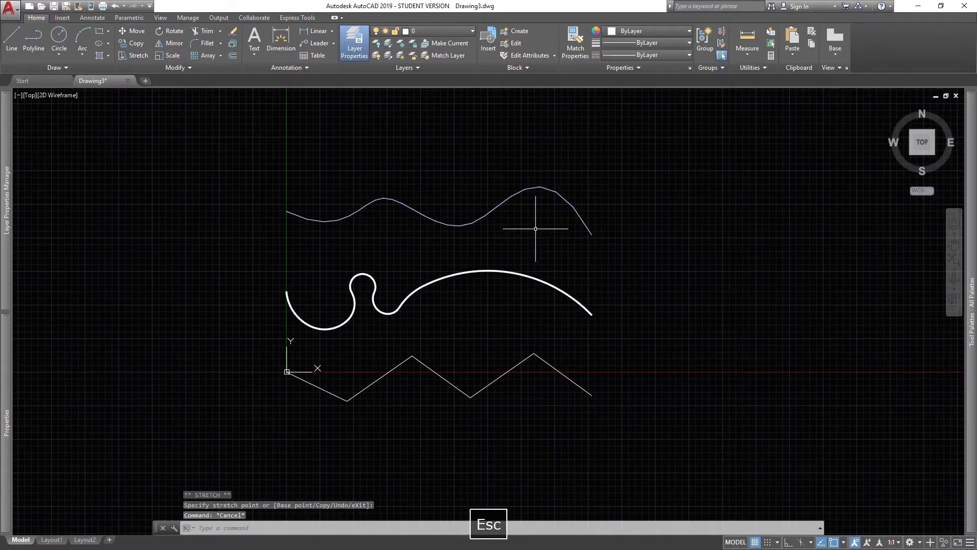
Draw a four-point wavy spline with the SPLINE command's Fit method below the bottom zigzag, spanning roughly the same width.
scroll(489, 357, "down", 3)
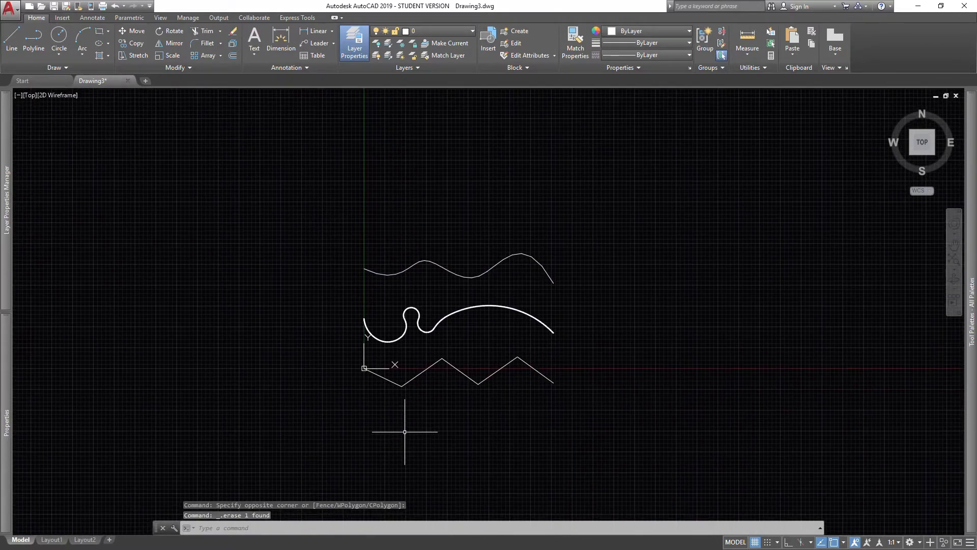
scroll(436, 359, "up", 2)
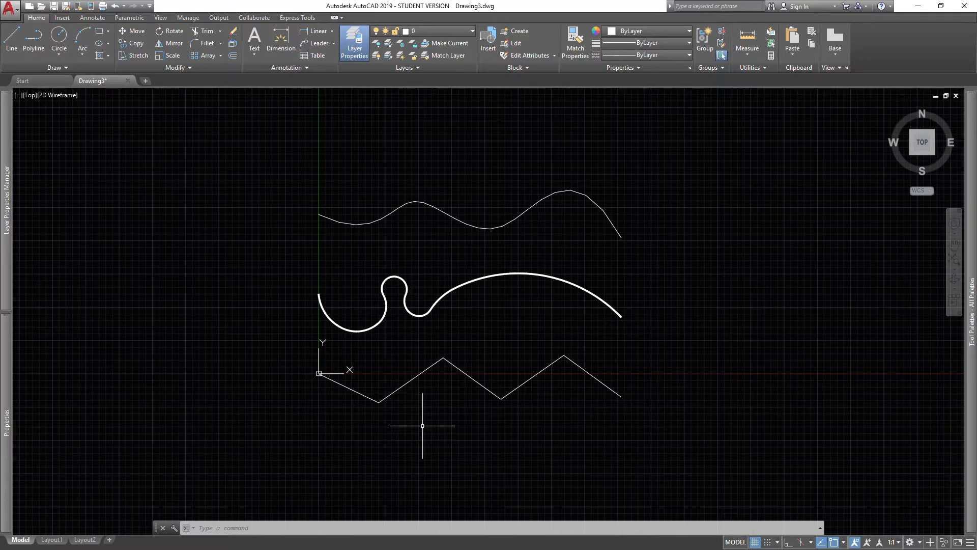
type("SP")
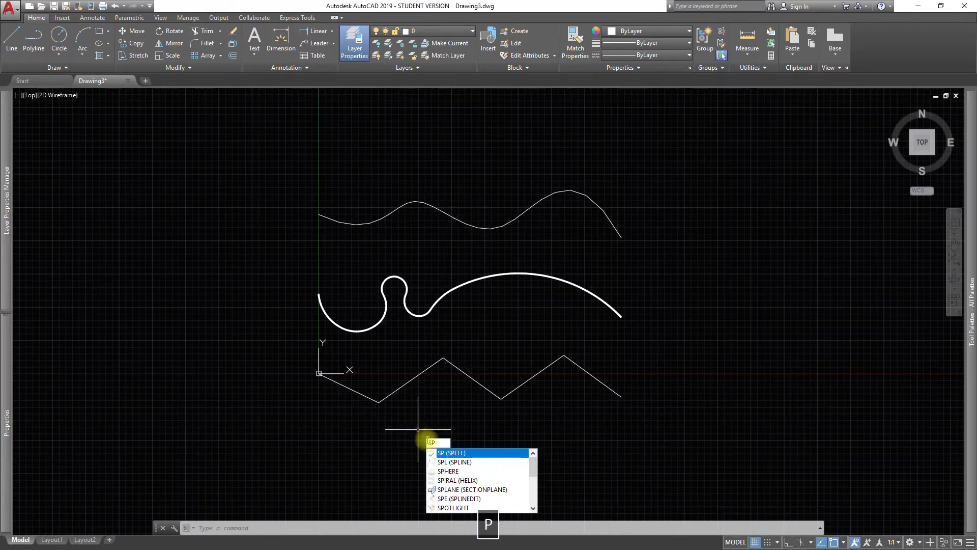
type("L")
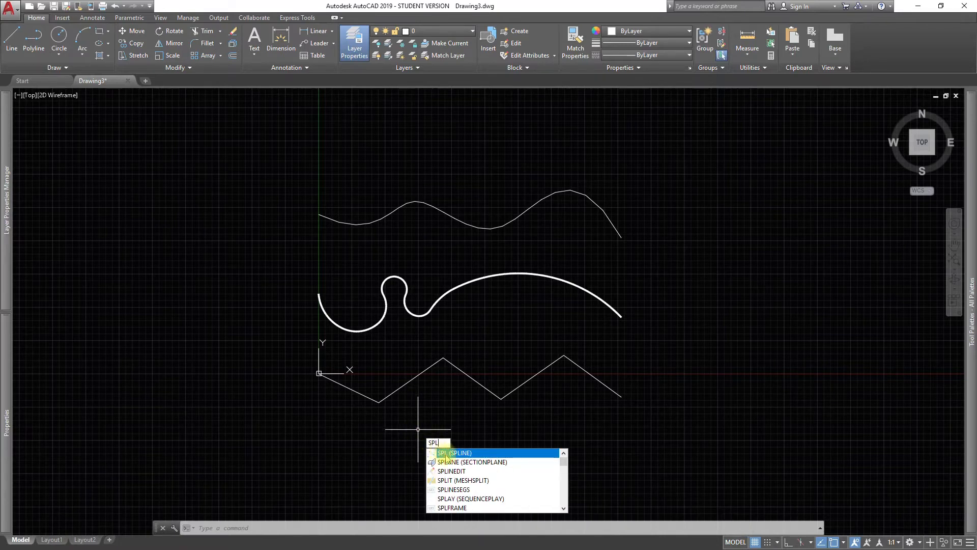
left_click(446, 455)
middle_click_drag(313, 457, 286, 411)
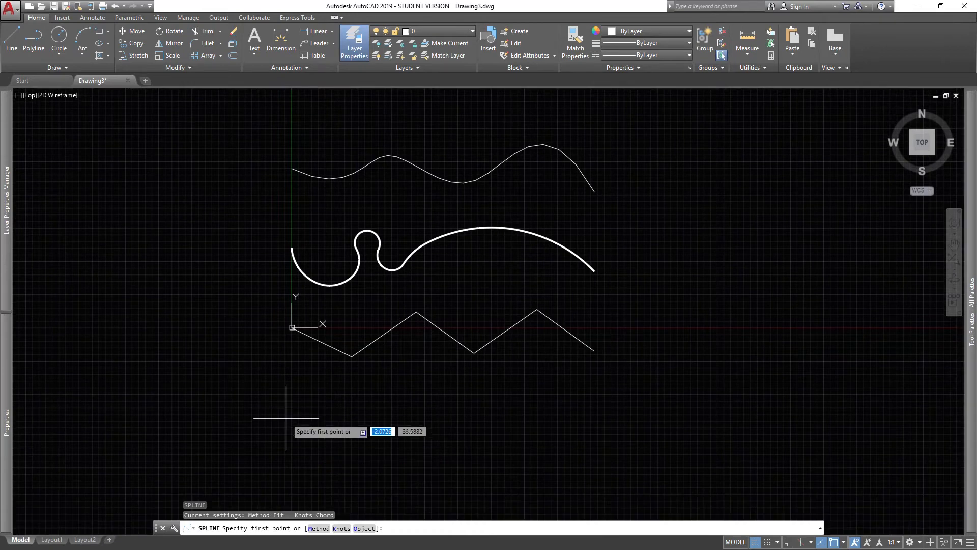
left_click(292, 454)
left_click(374, 421)
left_click(474, 458)
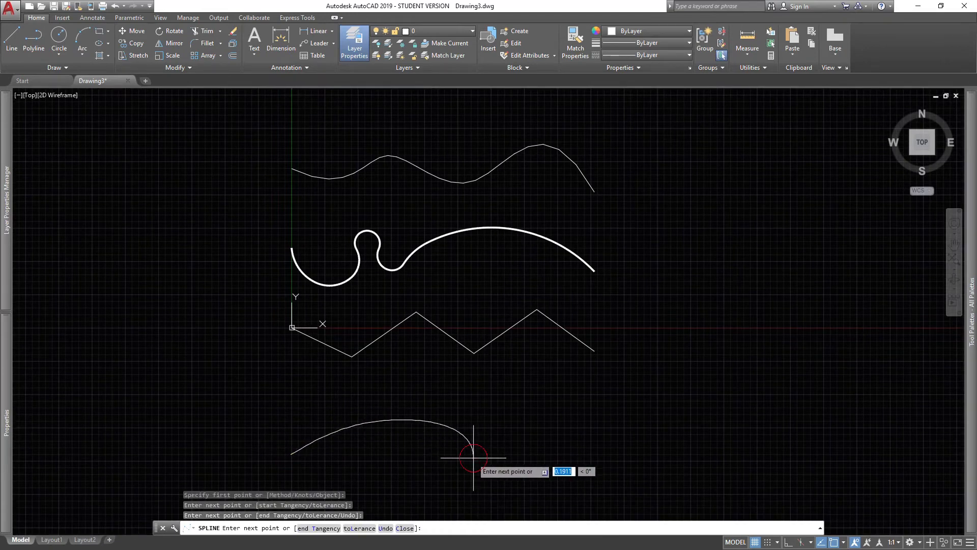
left_click(600, 421)
key("space")
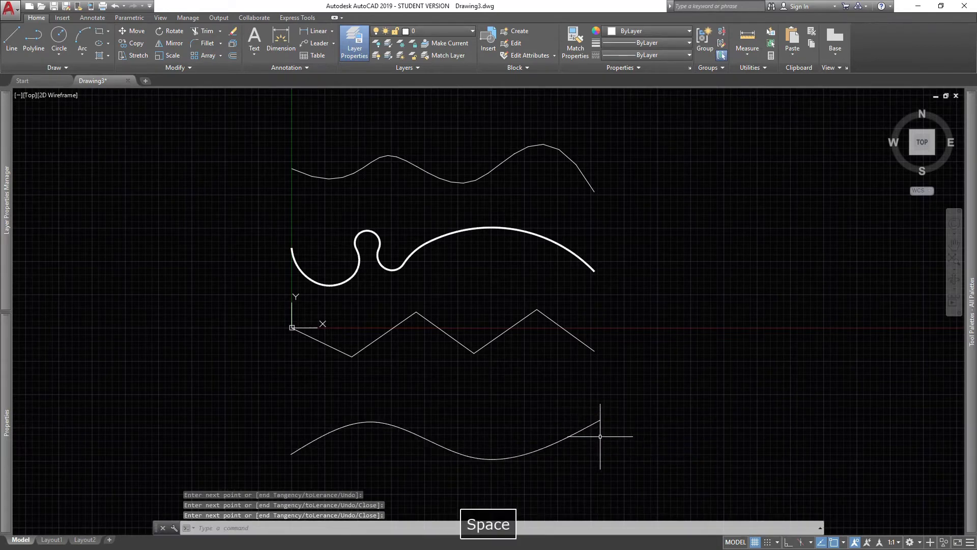
Switch the new spline's grips from Fit to Control Vertices.
left_click(422, 438)
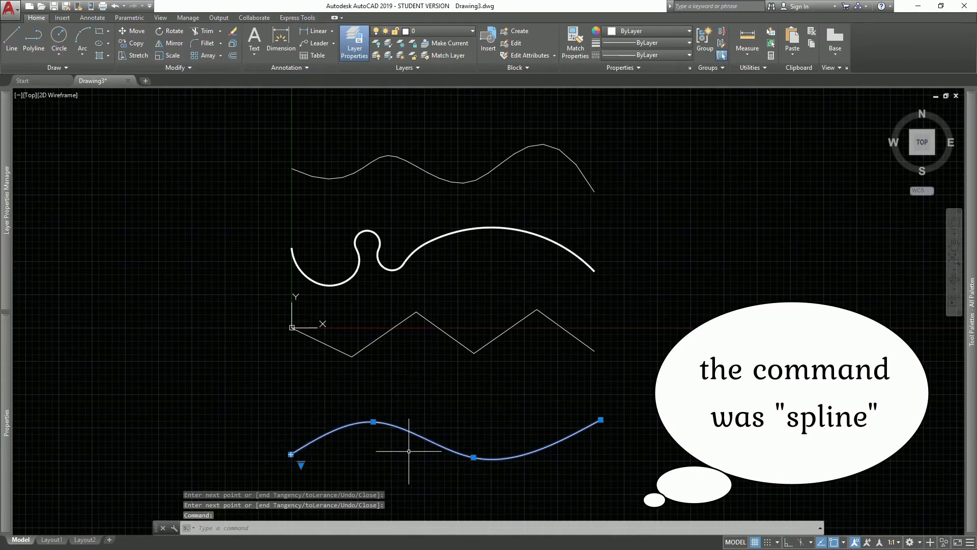
left_click(301, 465)
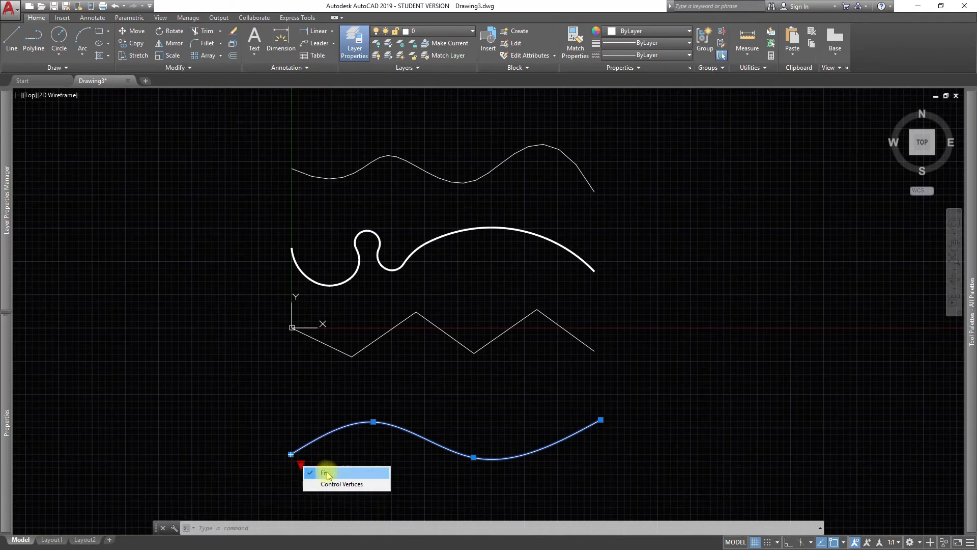
left_click(326, 482)
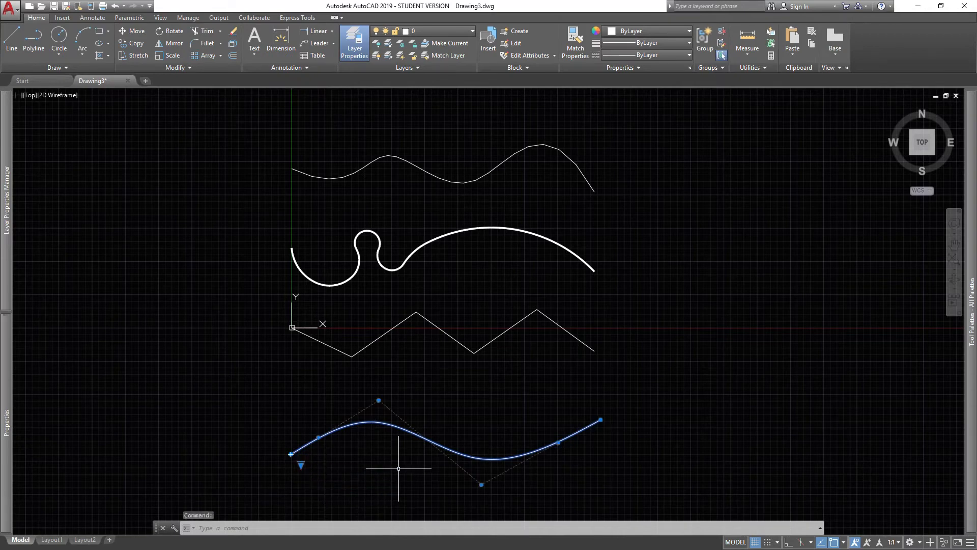
Stretch the spline's upper control vertex up-left and its lower one to the right, then deselect the spline.
left_click(379, 400)
left_click(357, 392)
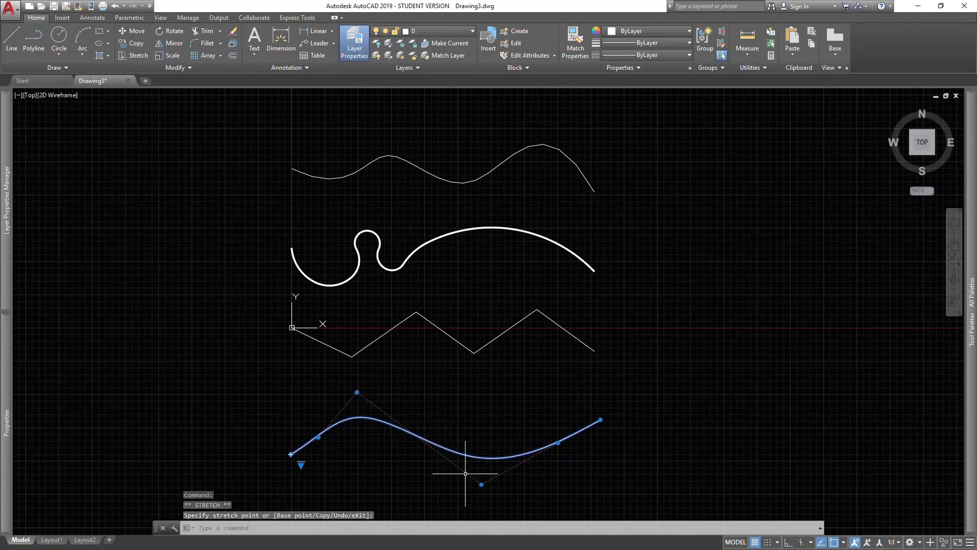
left_click(521, 479)
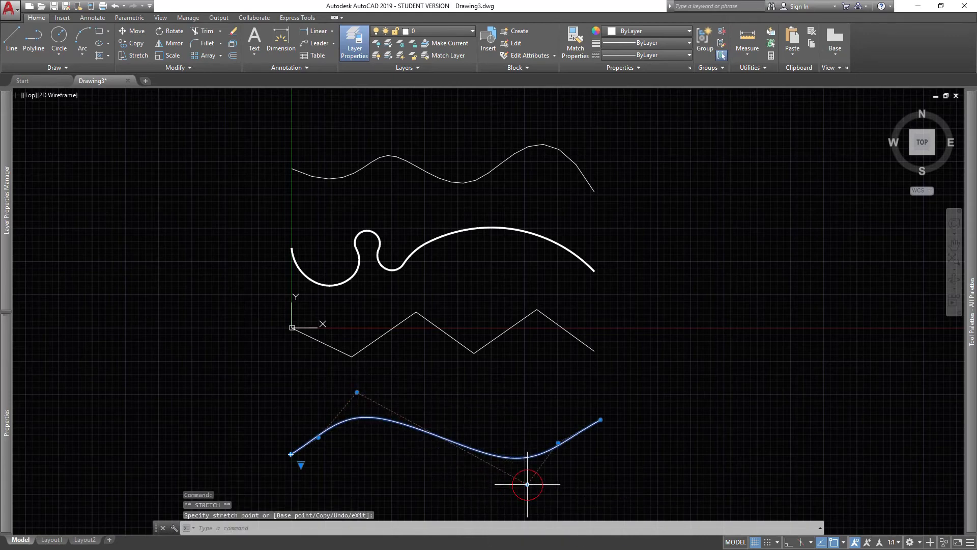
key("Escape")
Draw a single, slightly rising line below the spline, ending just under the spline's trough.
middle_click_drag(435, 458, 434, 395)
key("space")
left_click(308, 439)
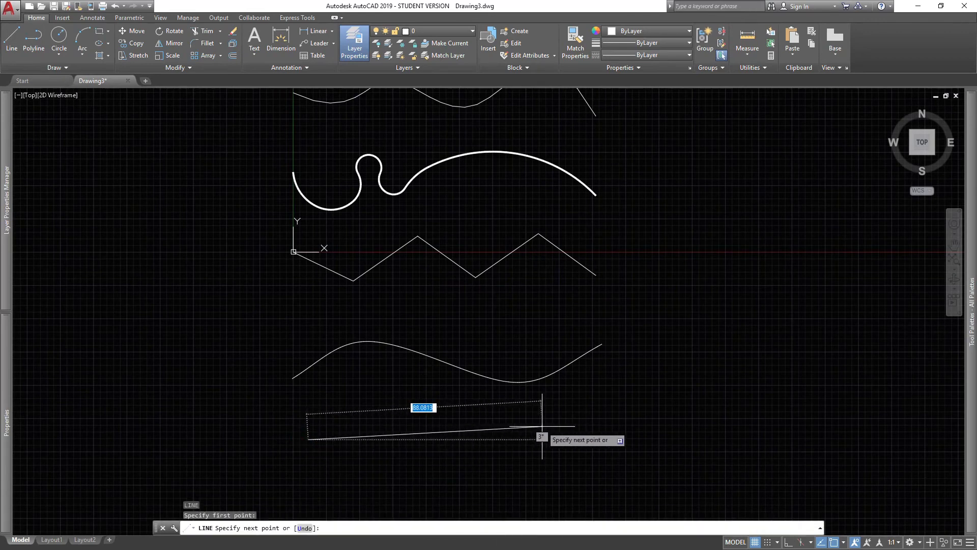
left_click(526, 420)
key("space")
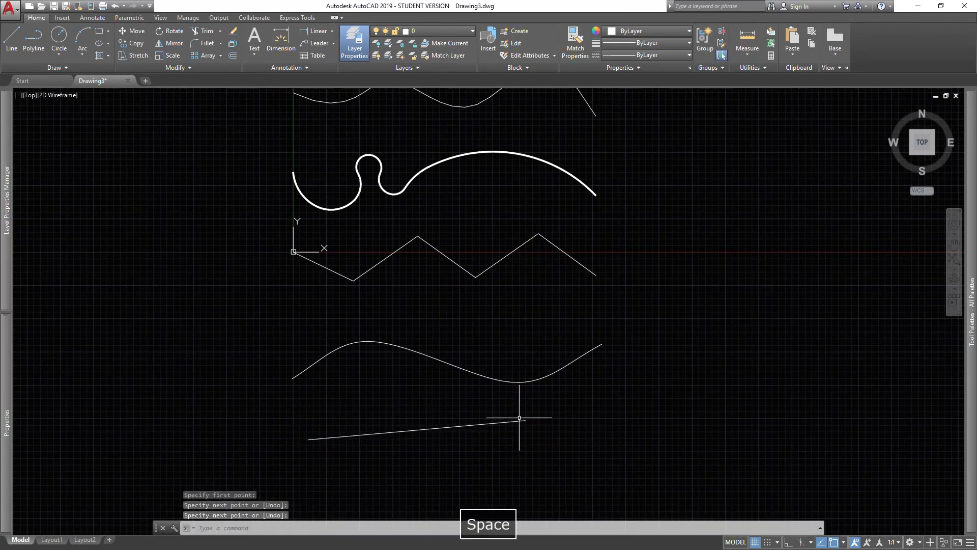
Stretch the spline's lower control vertex onto the right endpoint of the line below, then deselect the spline.
left_click(510, 379)
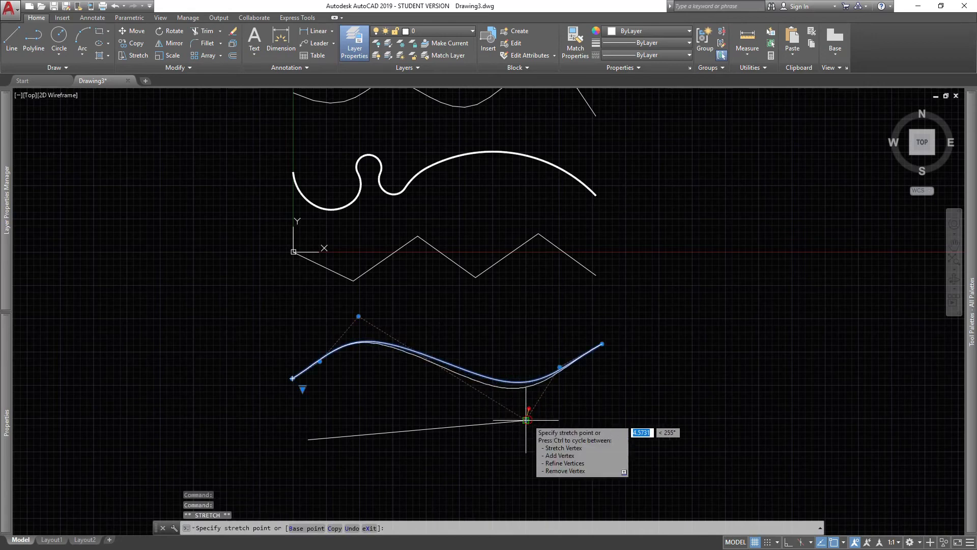
left_click(528, 410)
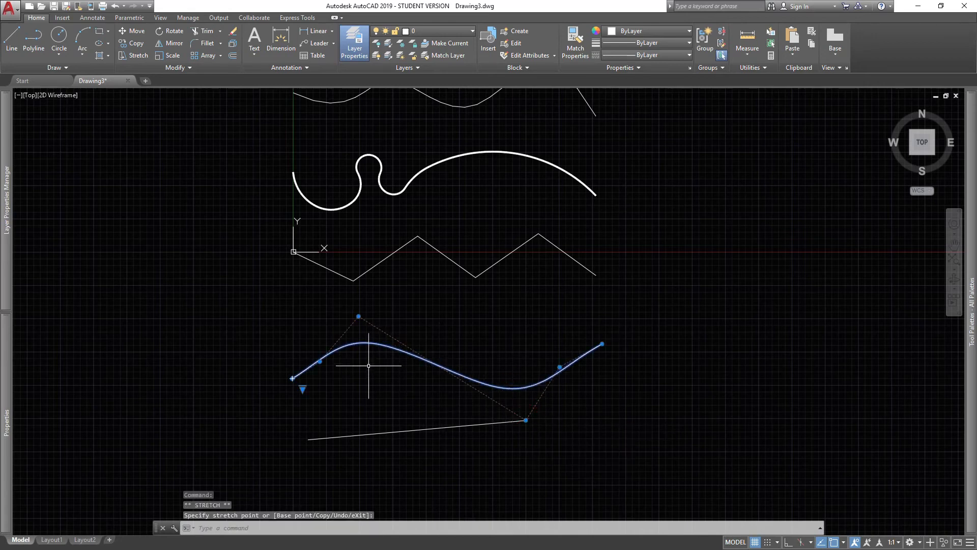
key("Escape")
Delete the straight line below the spline and bring all four curves into view.
left_click(395, 431)
key("Delete")
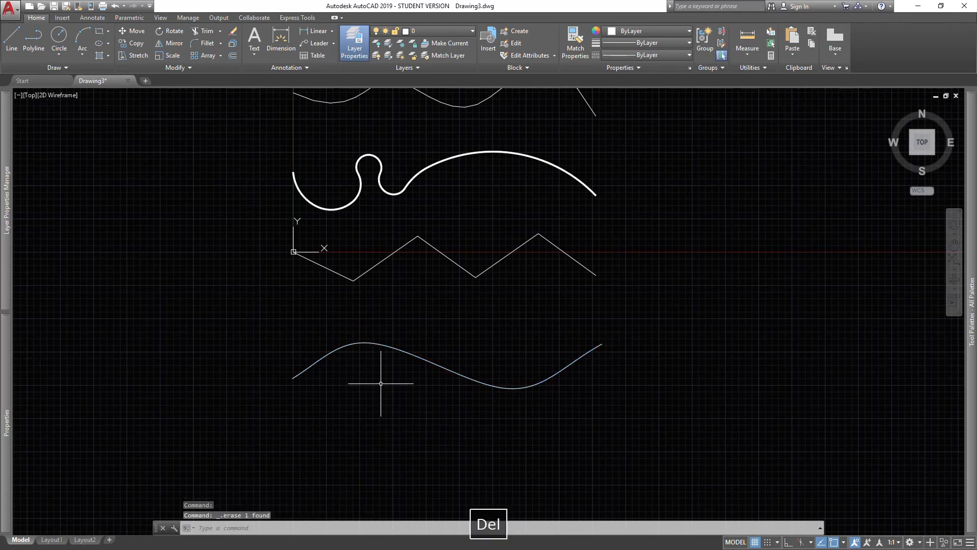
middle_click_drag(369, 338, 366, 424)
middle_click_drag(368, 436, 376, 393)
scroll(375, 393, "down", 2)
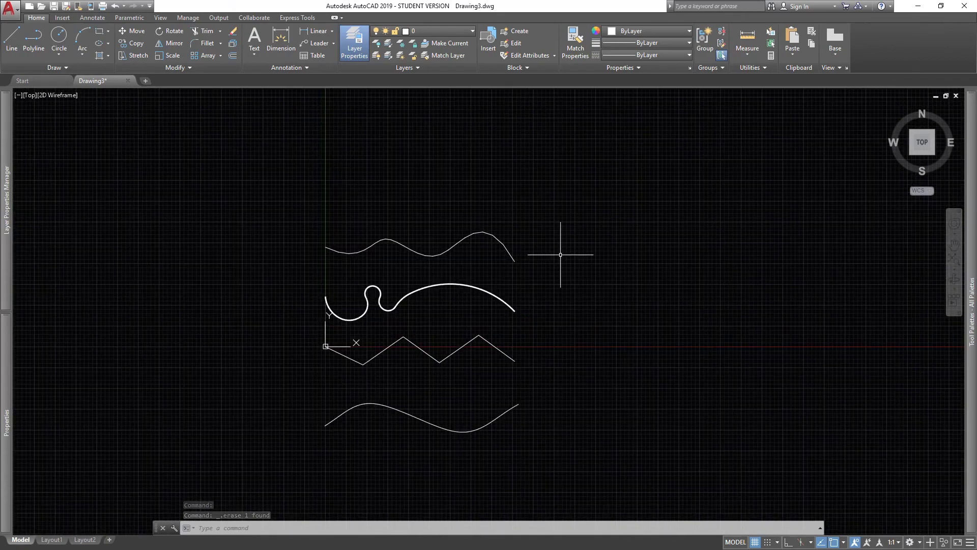